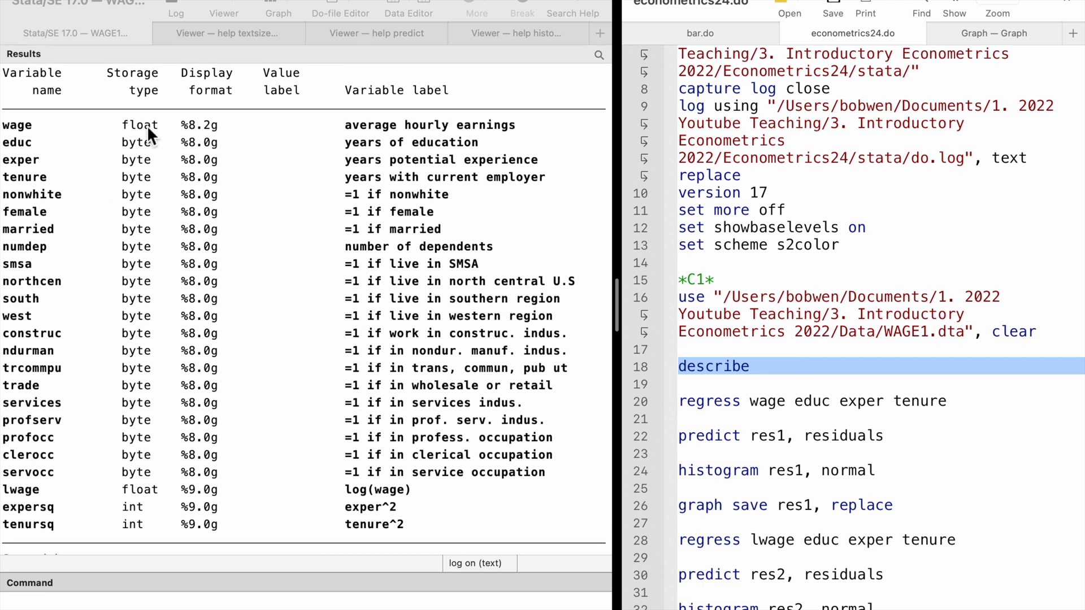
- Regress wage on educ, exper and tenure, and store the model's residuals as res1
{"action": "left_click", "coordinate": [630, 402]}
{"action": "key", "text": "super+shift+d"}
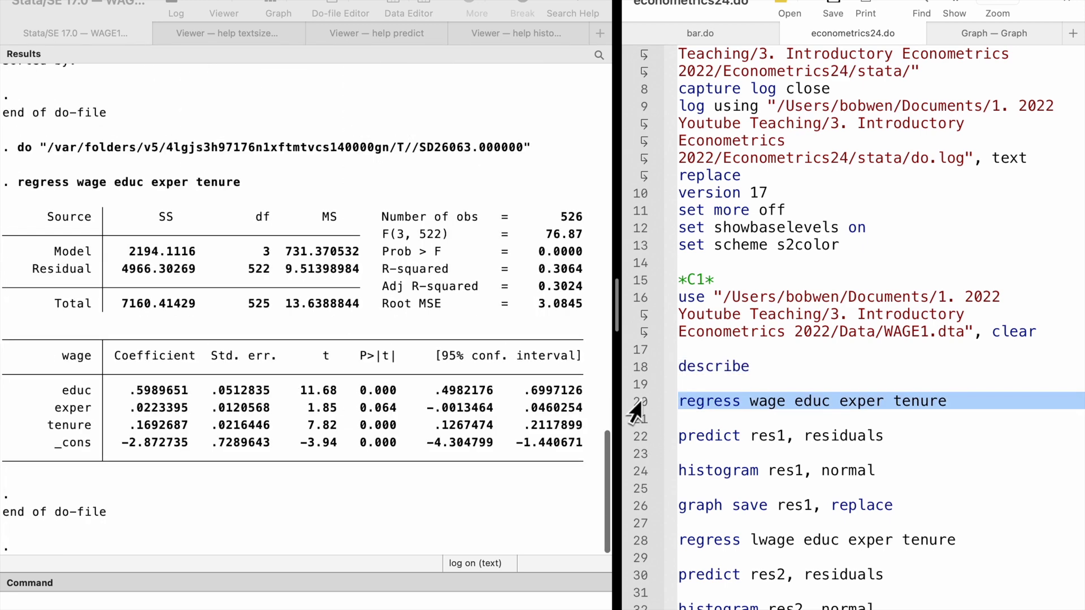
{"action": "left_click", "coordinate": [634, 437]}
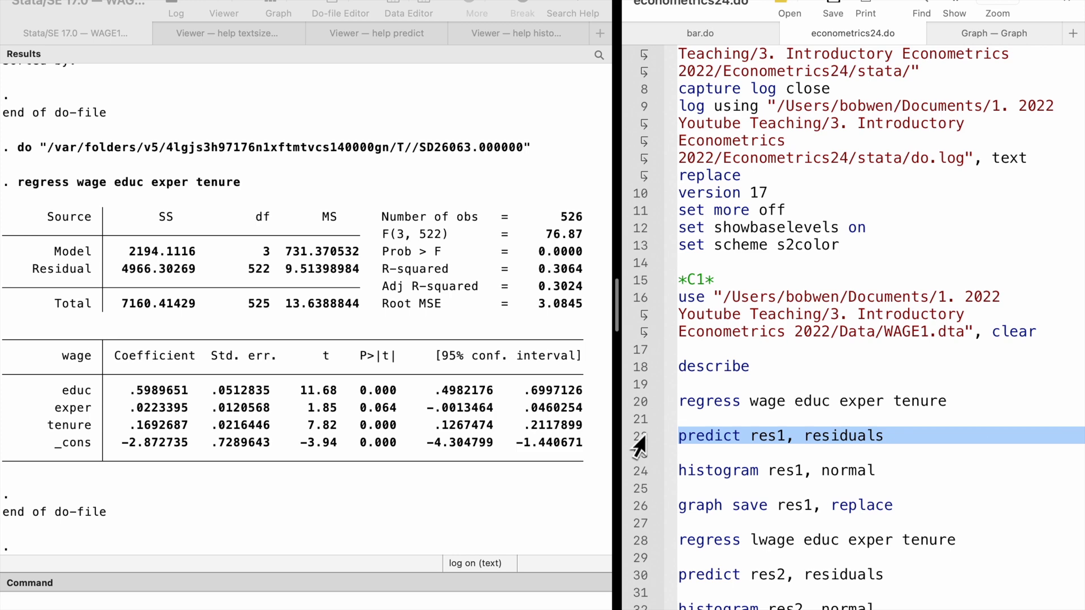
{"action": "key", "text": "super+shift+d"}
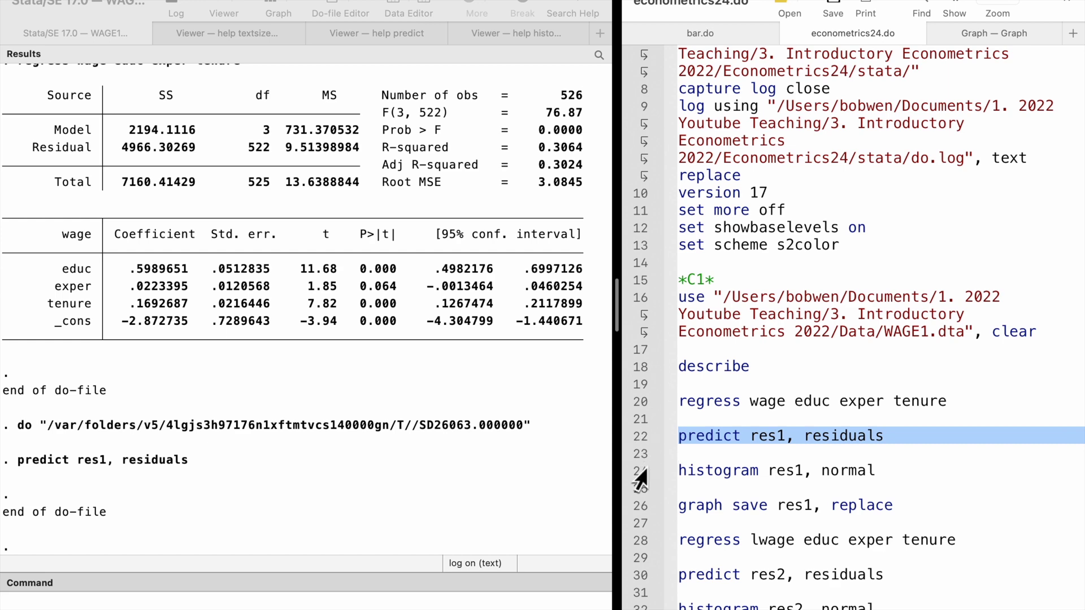
- Plot a histogram of res1 with a normal curve and save the graph as res1, replacing any existing file
{"action": "left_click", "coordinate": [645, 471]}
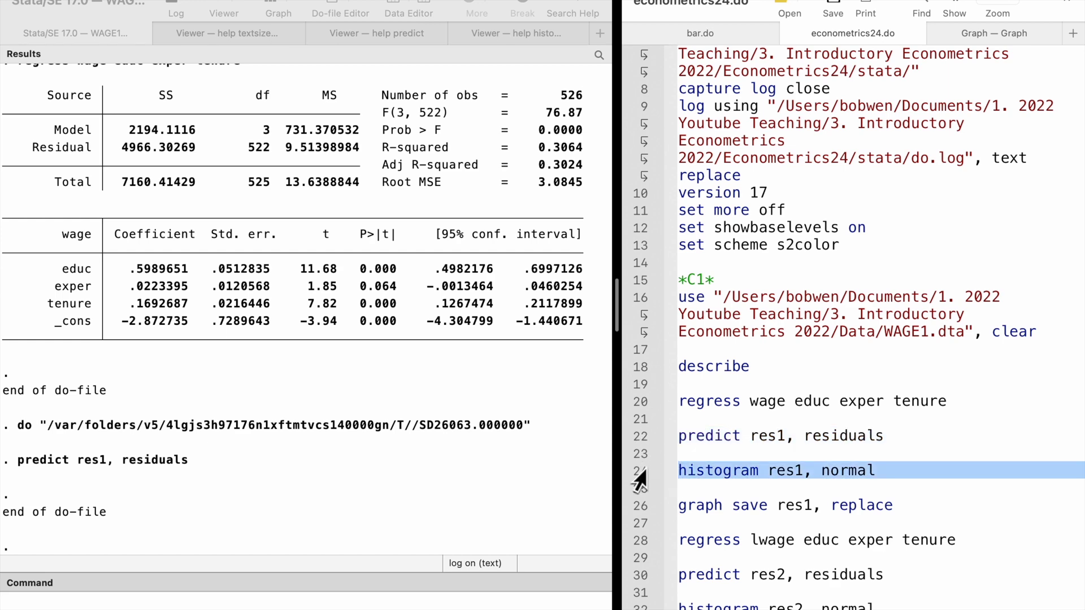
{"action": "key", "text": "super+shift+d"}
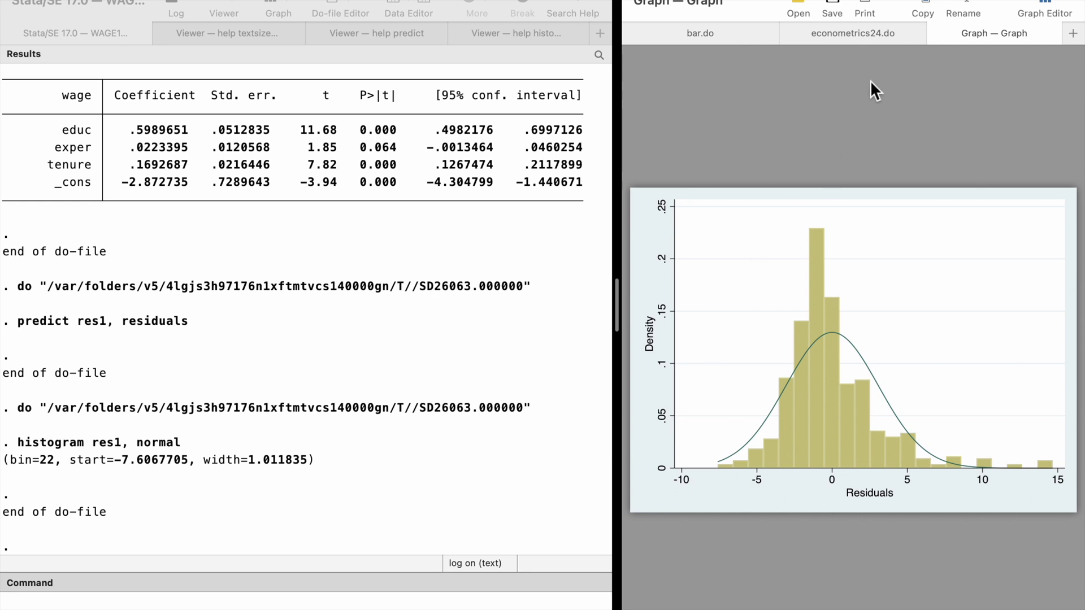
{"action": "left_click", "coordinate": [859, 38]}
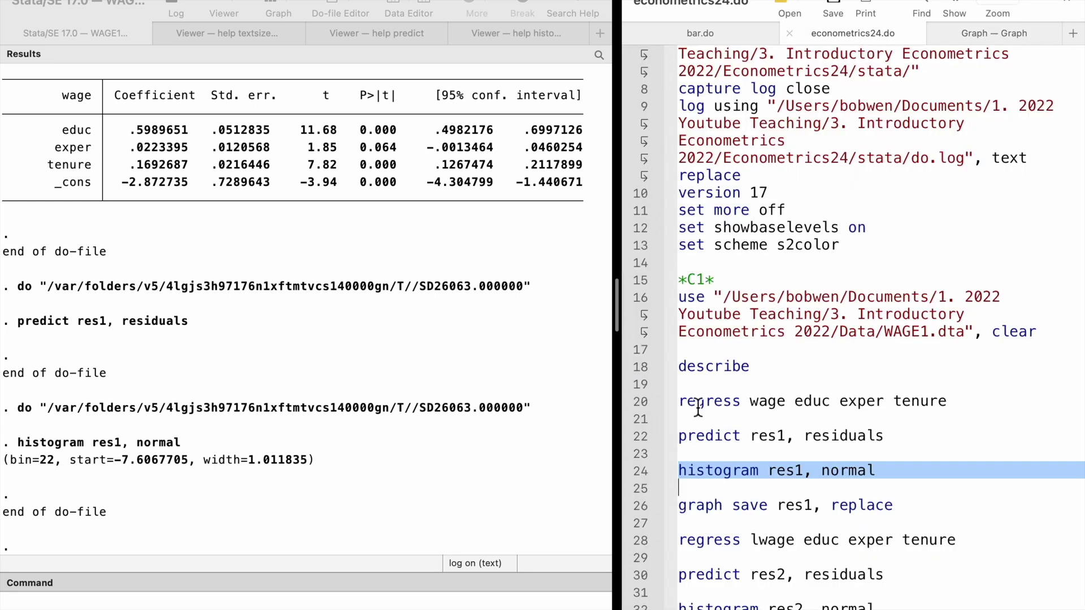
{"action": "left_click", "coordinate": [639, 508]}
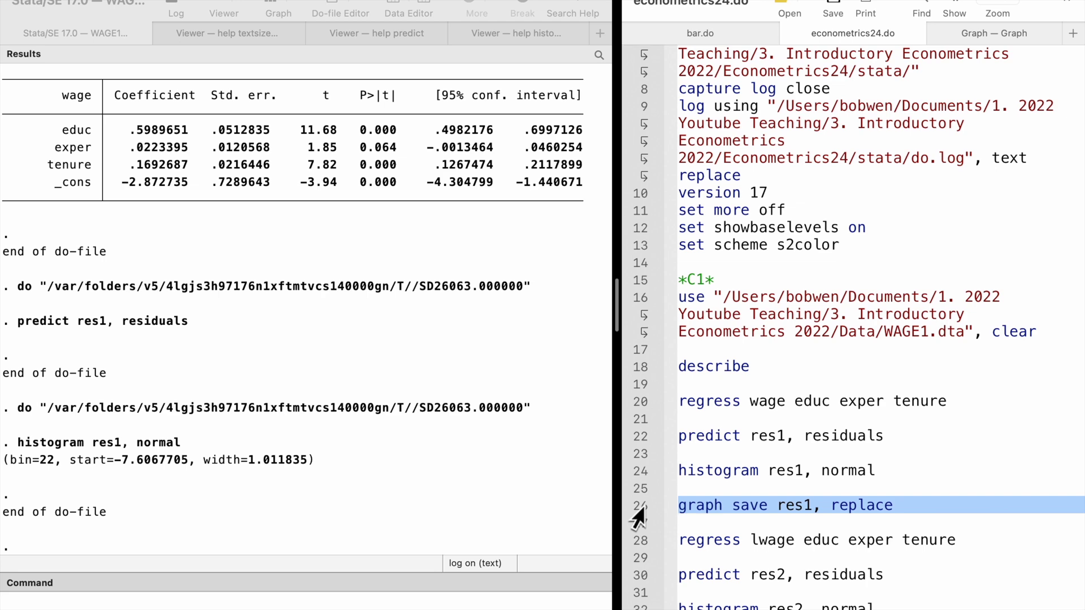
{"action": "key", "text": "super+shift+d"}
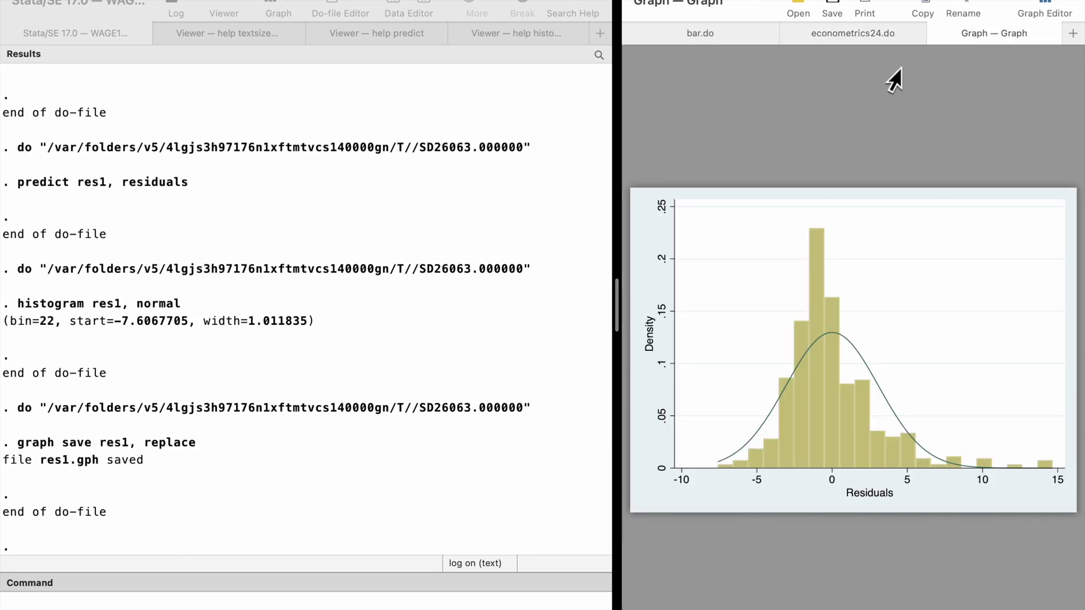
- Regress lwage on educ, exper and tenure, and store the model's residuals as res2
{"action": "left_click", "coordinate": [866, 32]}
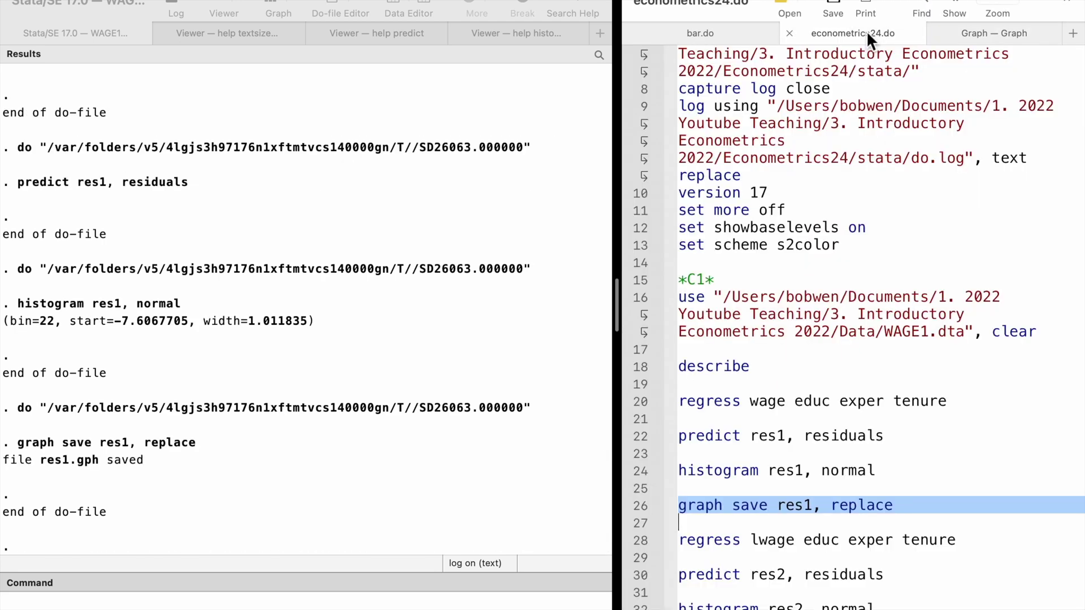
{"action": "left_click", "coordinate": [640, 541]}
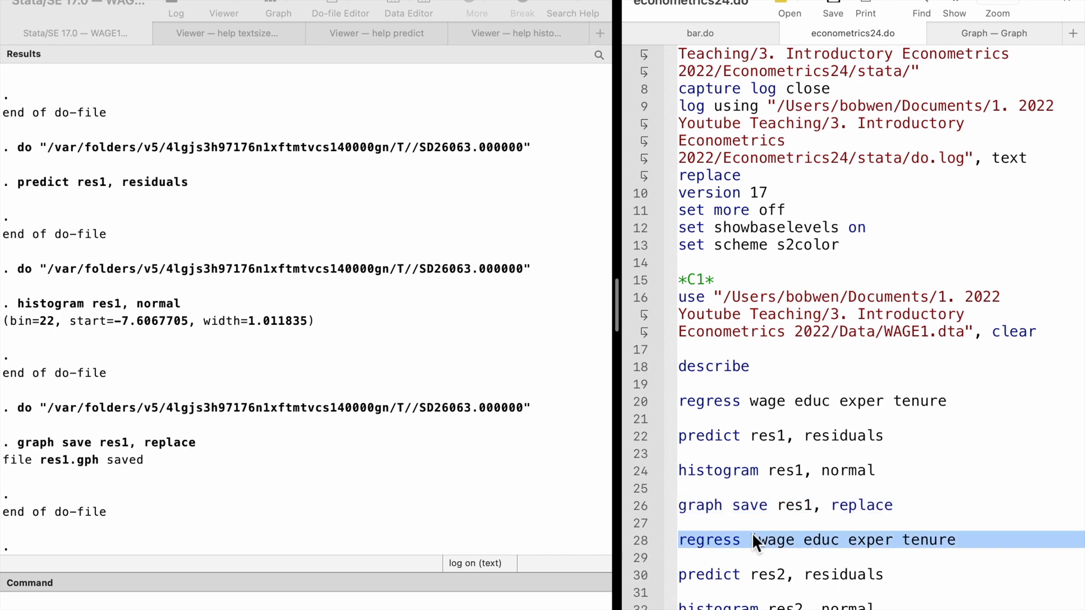
{"action": "key", "text": "super+shift+d"}
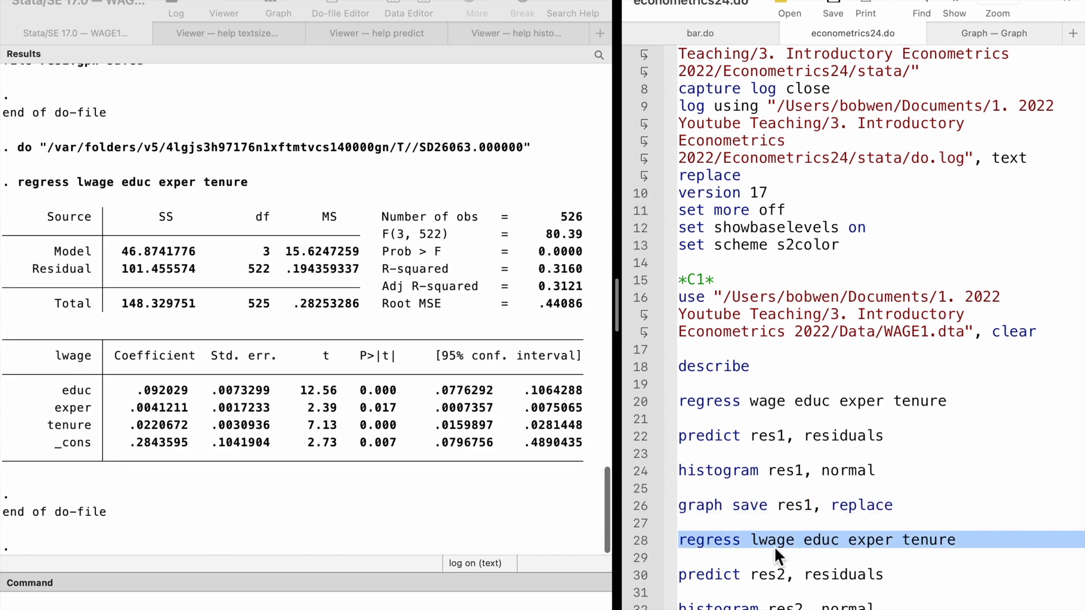
{"action": "left_click", "coordinate": [642, 574]}
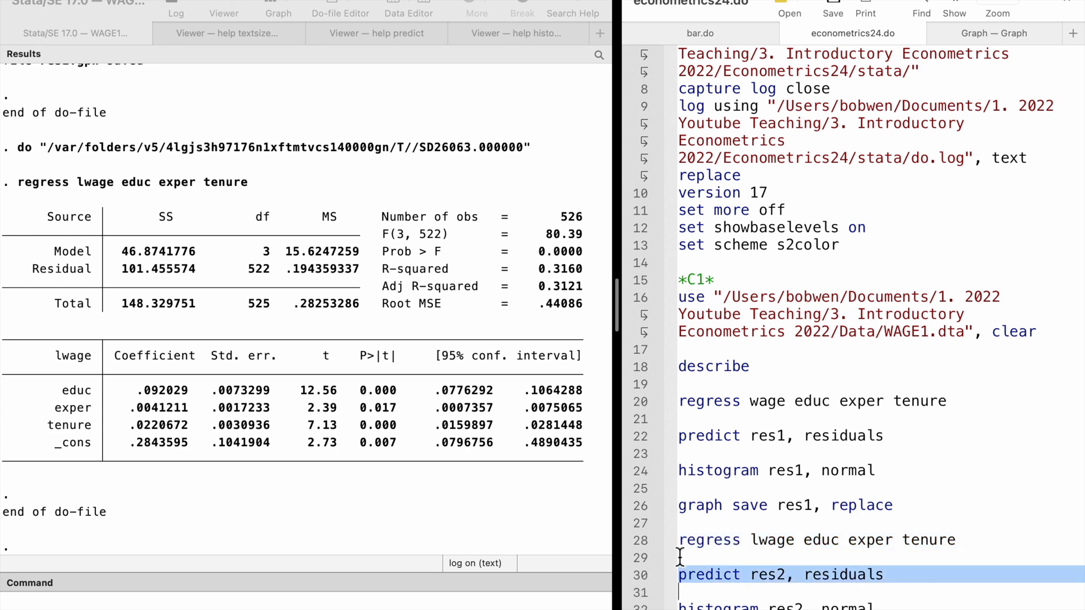
{"action": "scroll", "coordinate": [762, 542], "scroll_direction": "down", "scroll_amount": 5}
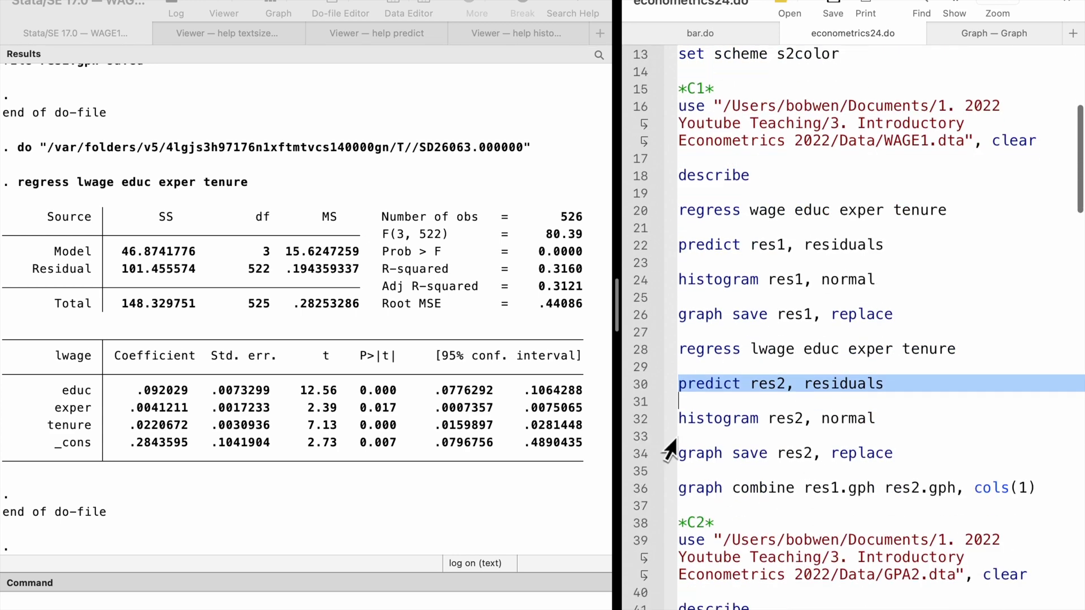
{"action": "key", "text": "super+shift+d"}
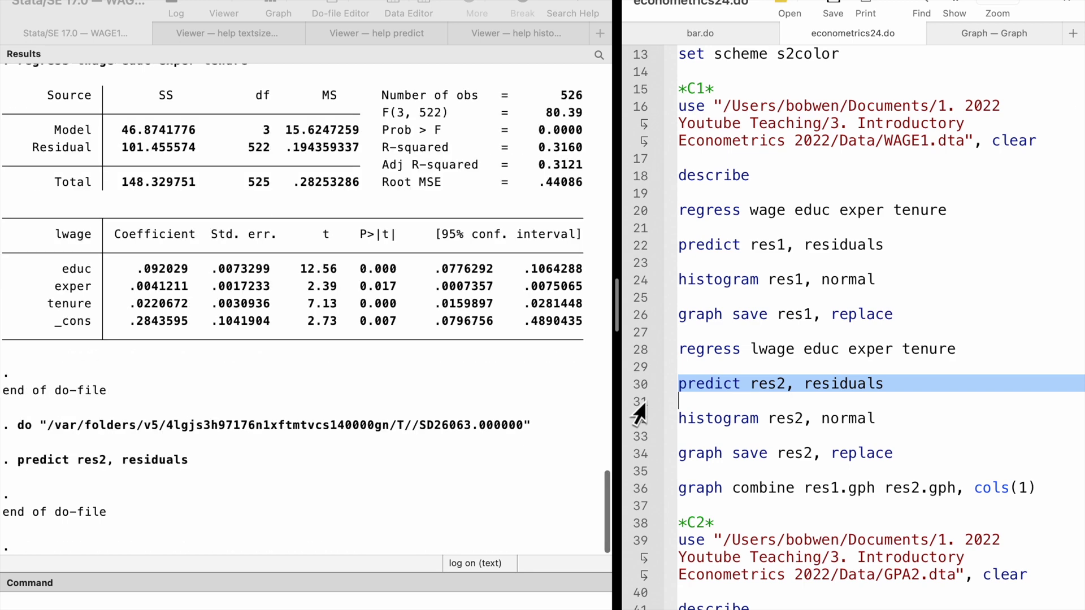
- Plot a histogram of res2 with a normal curve and save the graph as res2, replacing any existing file
{"action": "left_click", "coordinate": [636, 411]}
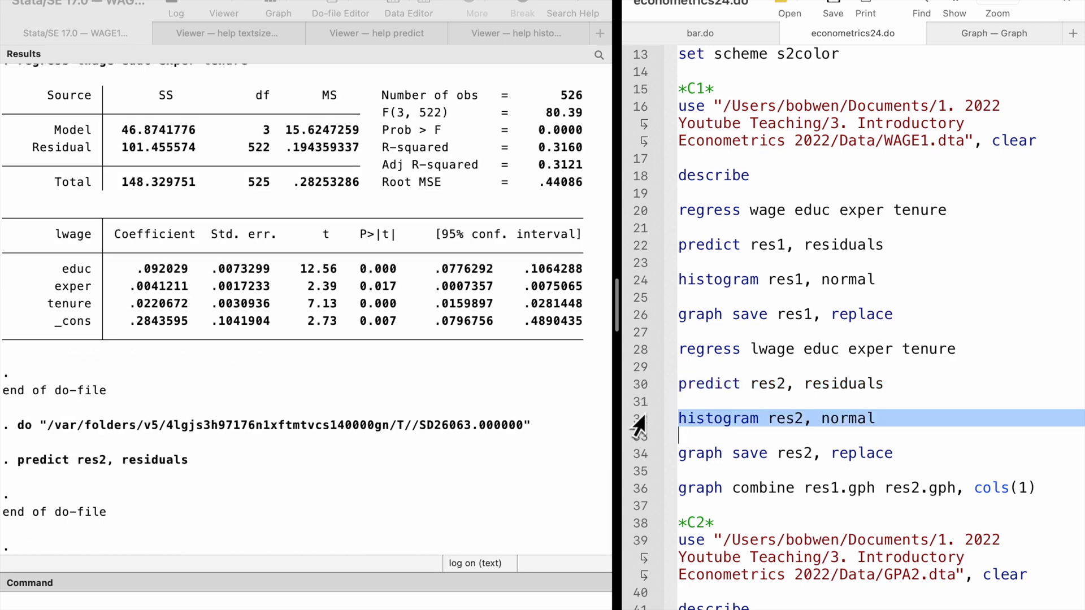
{"action": "key", "text": "super+shift+d"}
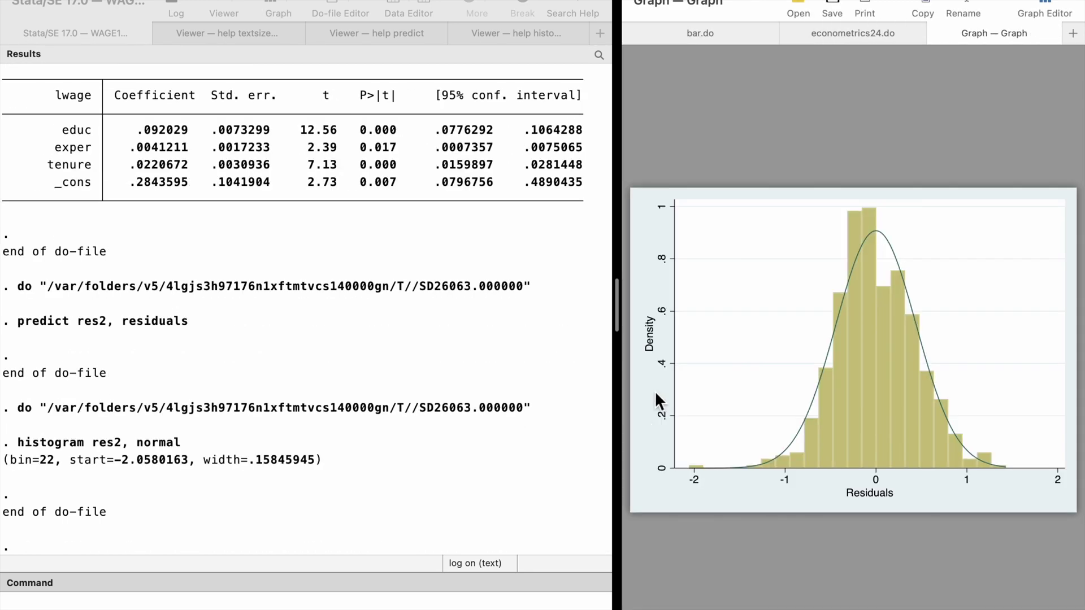
{"action": "left_click", "coordinate": [853, 38]}
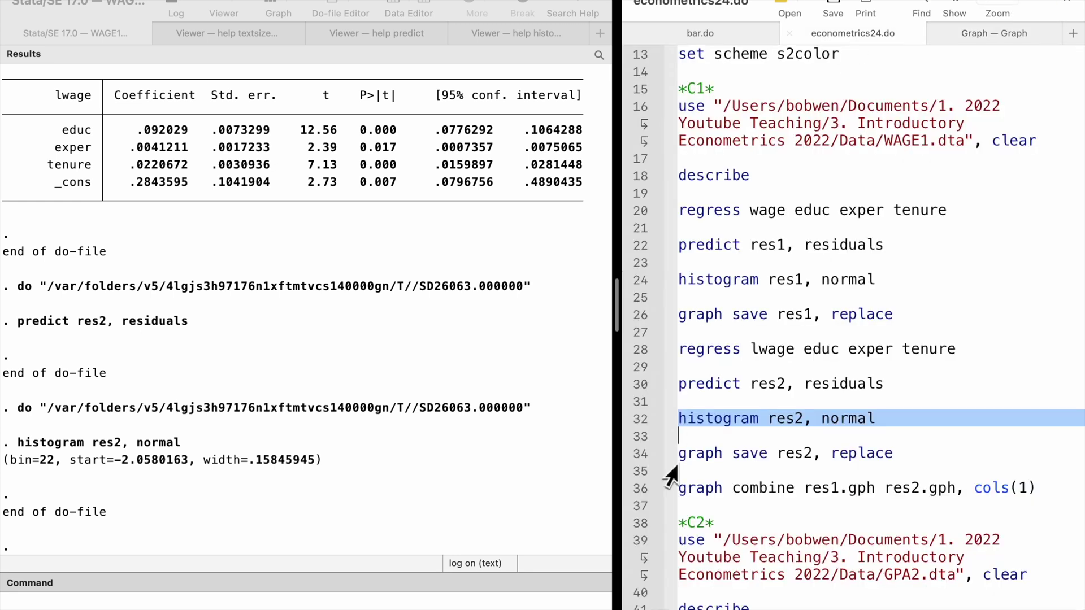
{"action": "left_click", "coordinate": [637, 455]}
{"action": "key", "text": "super+shift+d"}
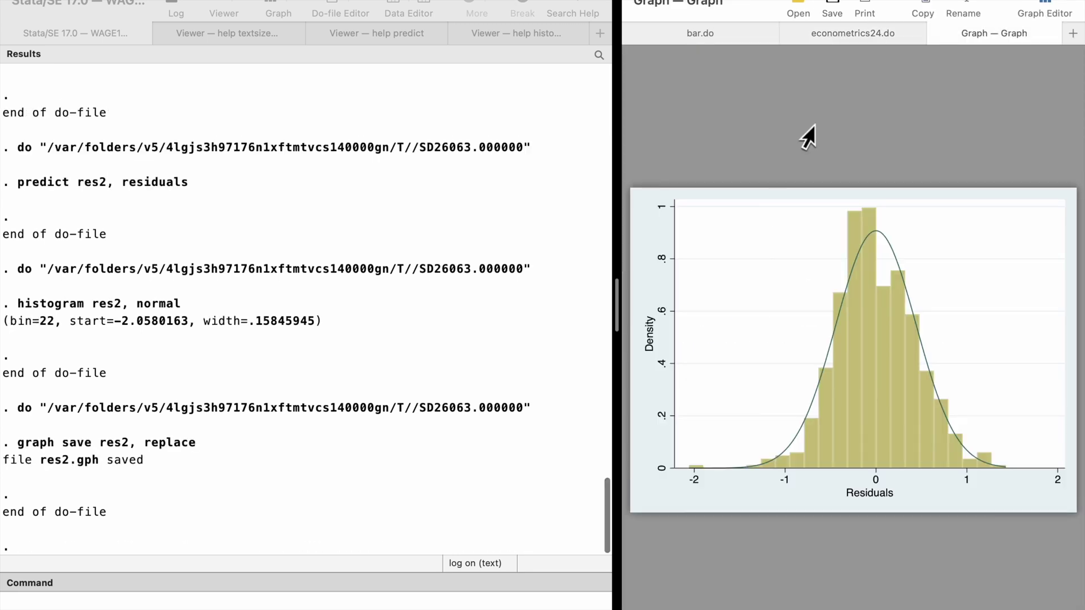
- Combine the saved graphs res1.gph and res2.gph into one figure with cols(1)
{"action": "left_click", "coordinate": [840, 44]}
{"action": "left_click", "coordinate": [635, 489]}
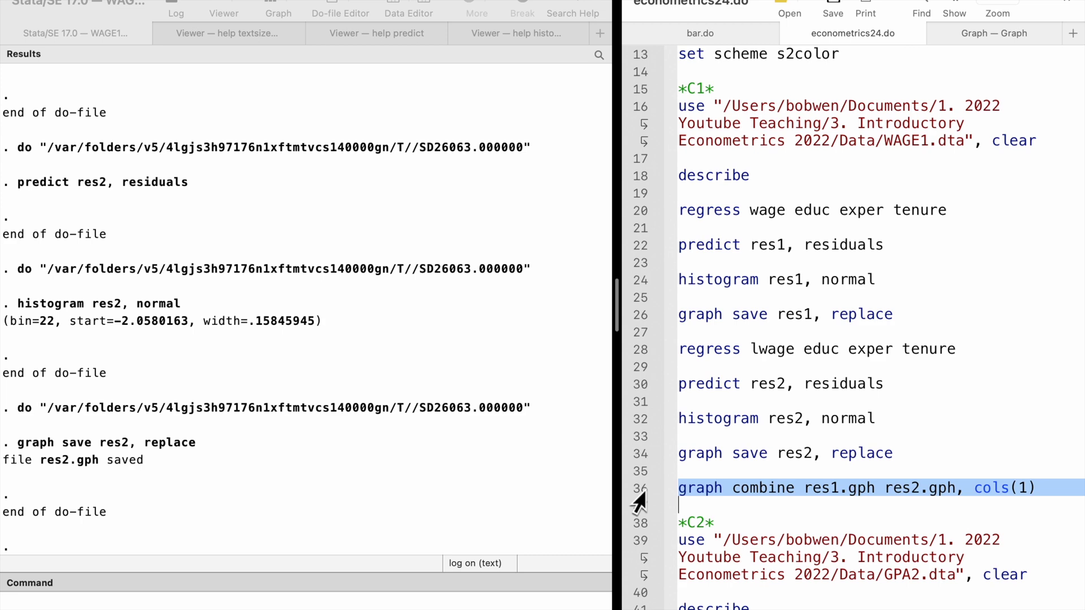
{"action": "key", "text": "super+shift+d"}
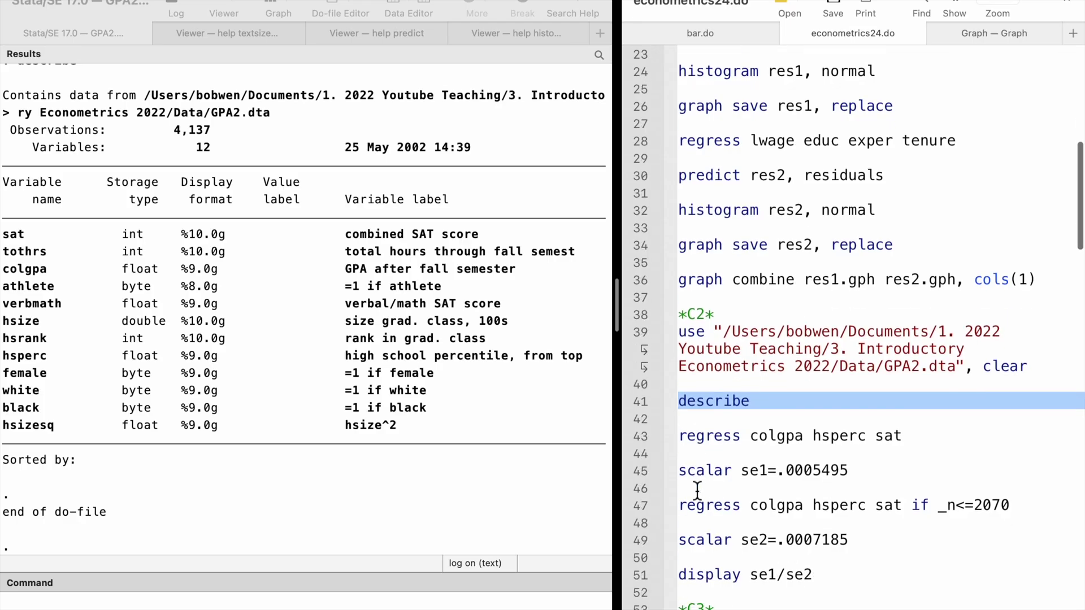
- Regress colgpa on hsperc and sat using all observations in the GPA2 data
{"action": "scroll", "coordinate": [695, 494], "scroll_direction": "down", "scroll_amount": 2}
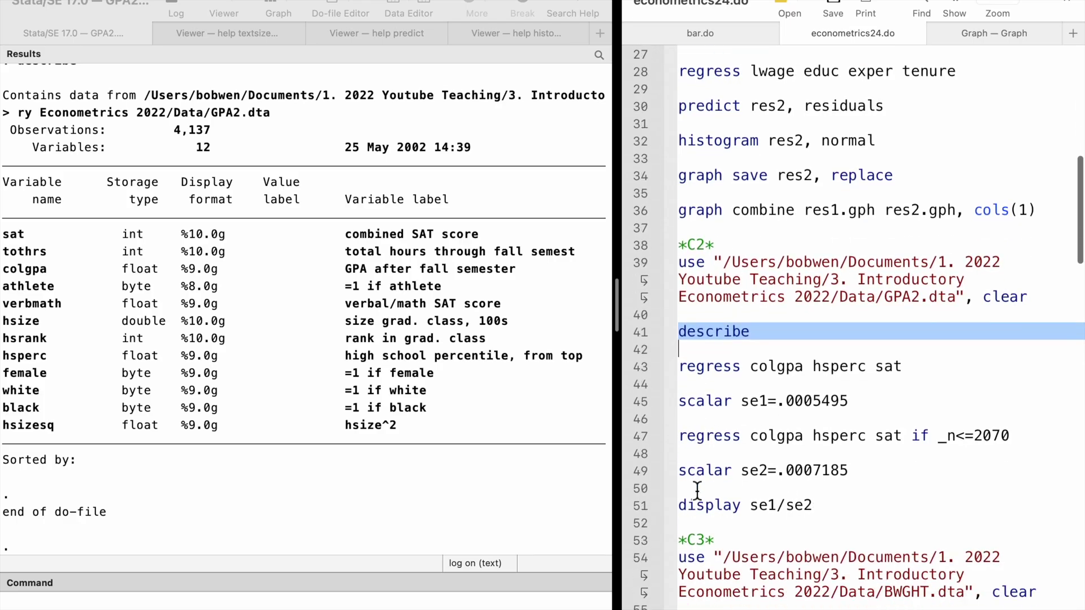
{"action": "left_click", "coordinate": [637, 367]}
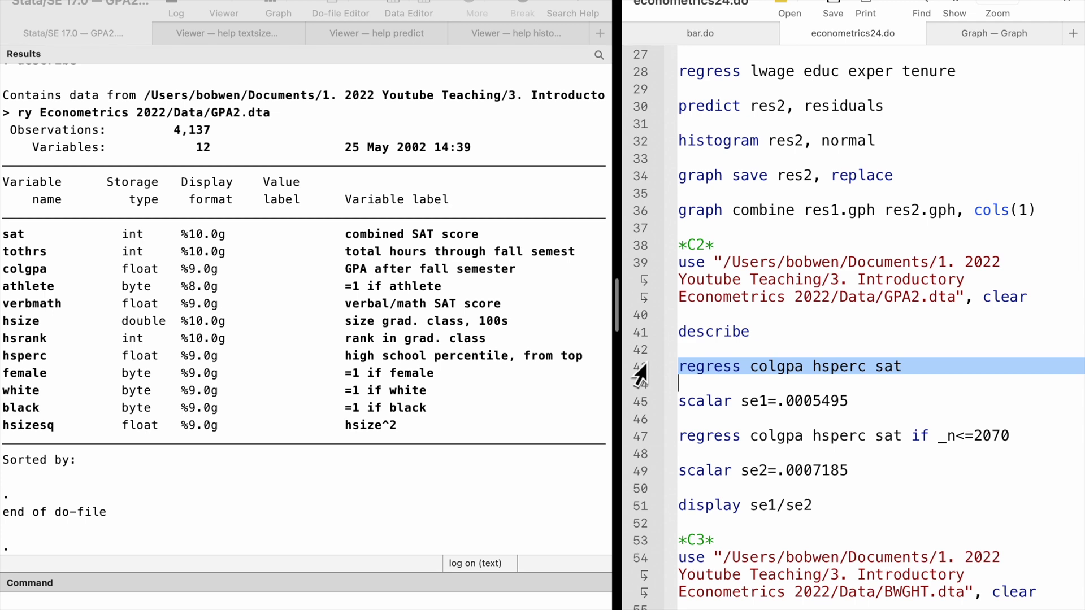
{"action": "key", "text": "super+shift+d"}
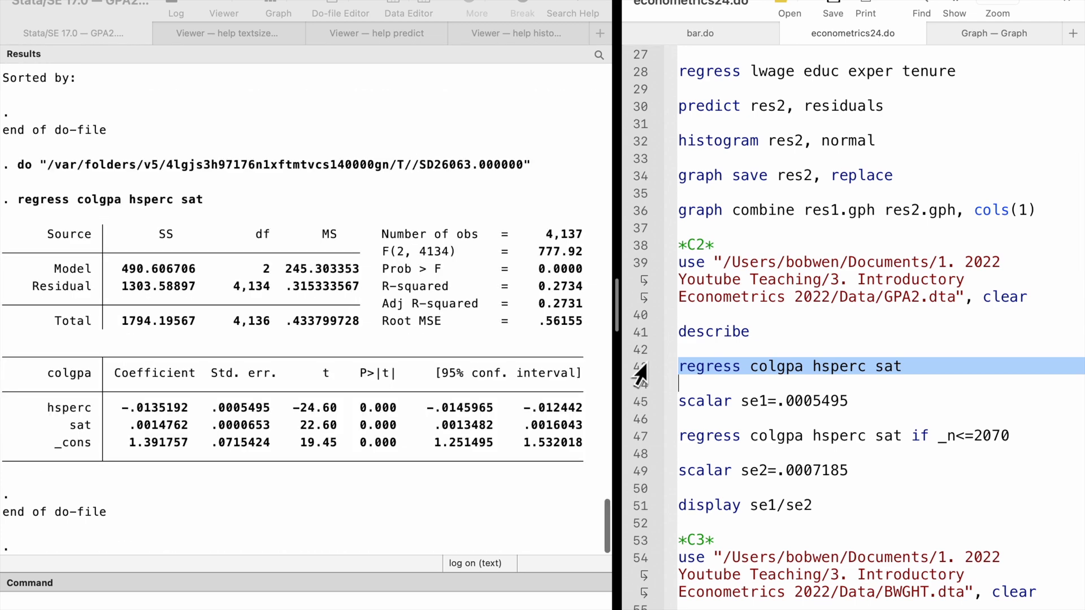
- Define the scalar se1 as .0005495 and rerun the colgpa regression on hsperc and sat if _n<=2070
{"action": "left_click", "coordinate": [637, 402]}
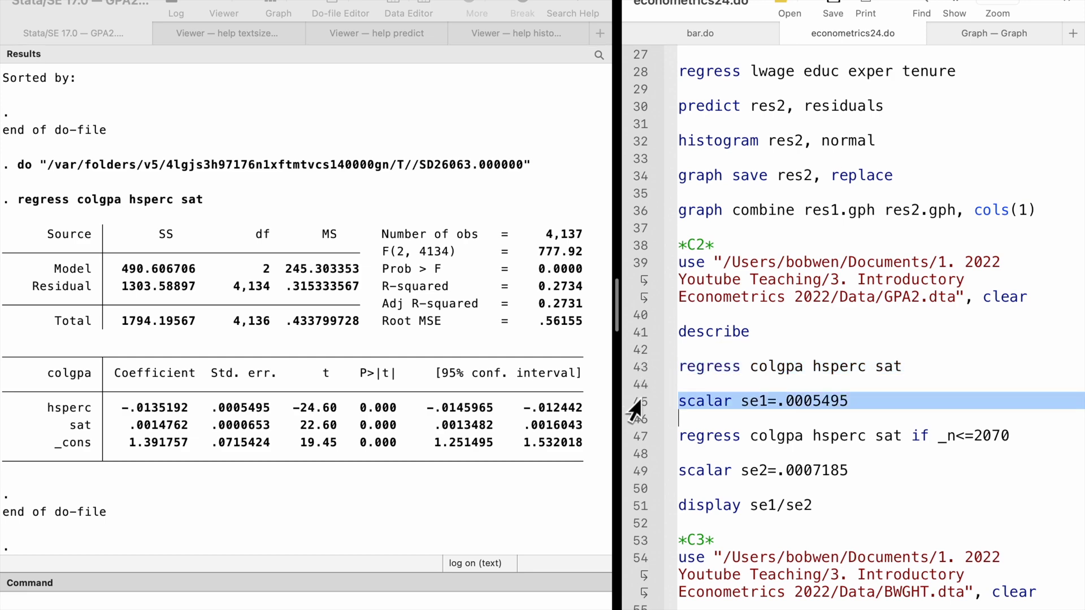
{"action": "key", "text": "super+shift+d"}
{"action": "left_click", "coordinate": [639, 437]}
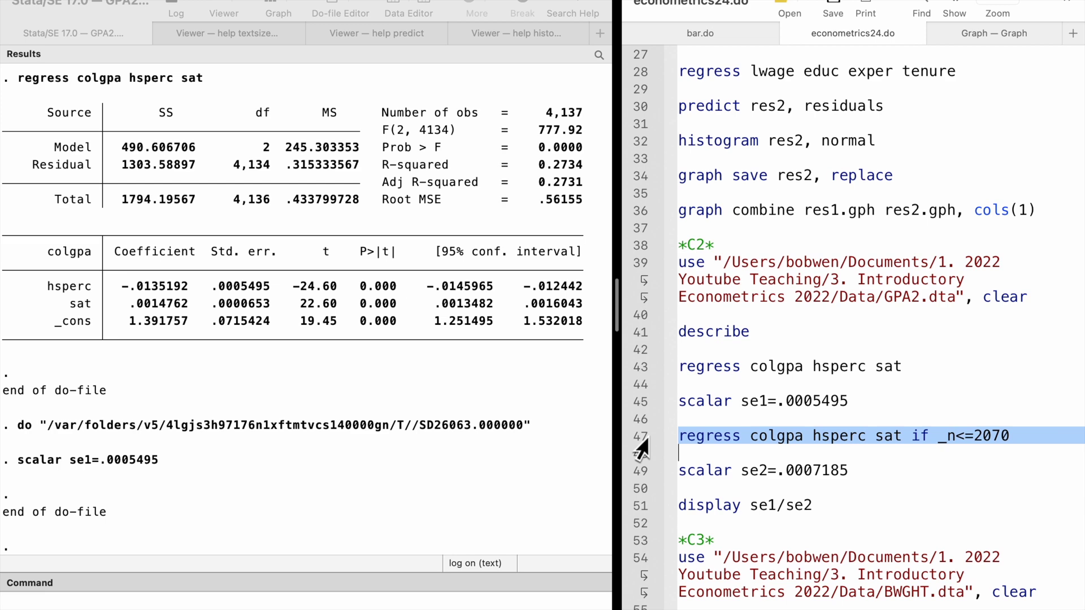
{"action": "key", "text": "super+shift+d"}
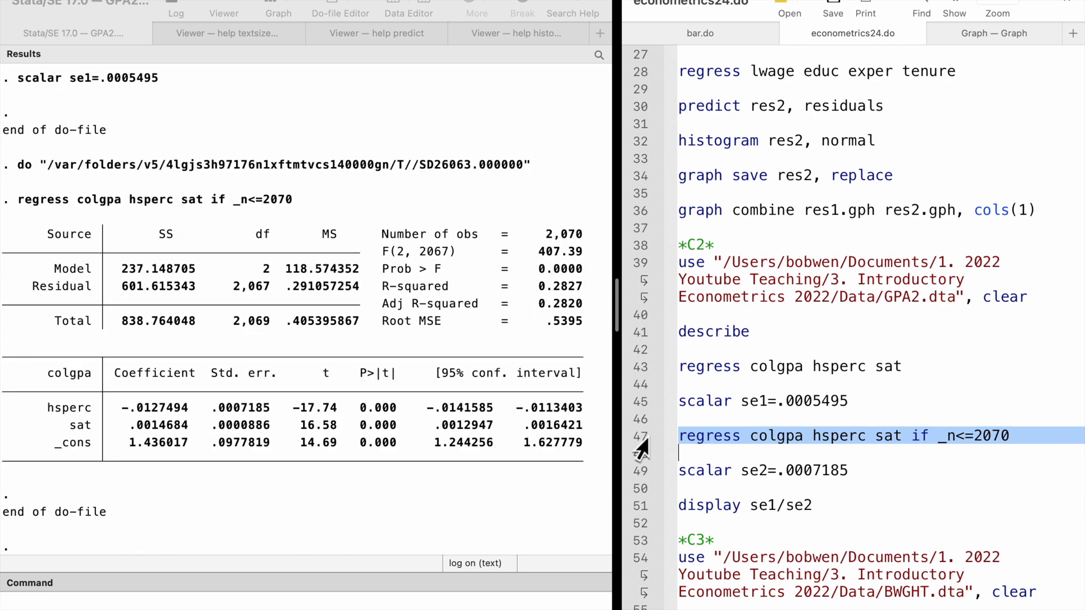
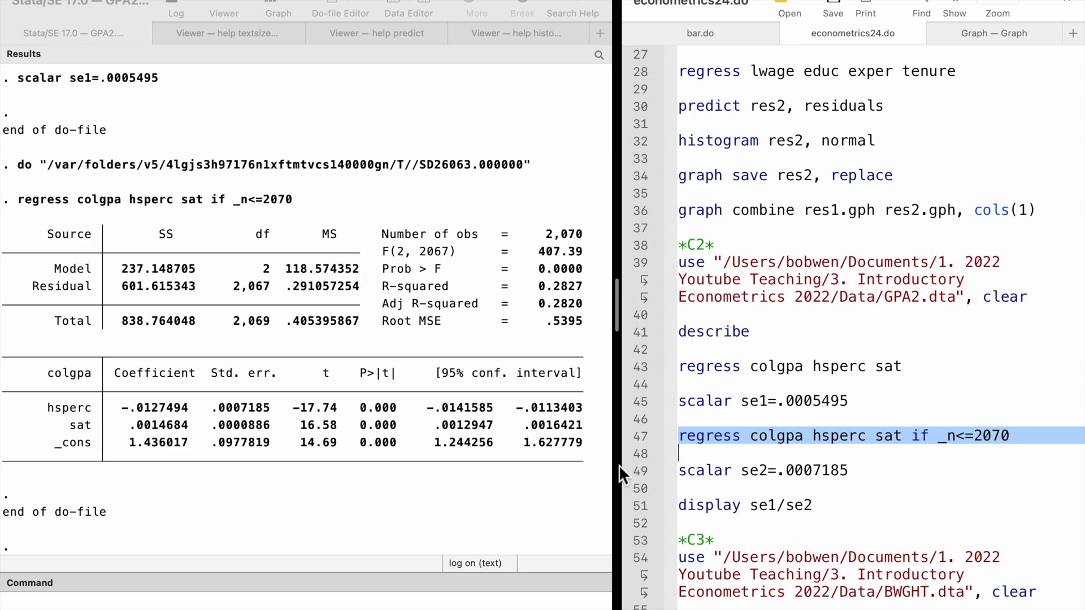
- Define the scalar se2 as .0007185 and display the ratio se1/se2
{"action": "left_click", "coordinate": [634, 475]}
{"action": "key", "text": "super+shift+d"}
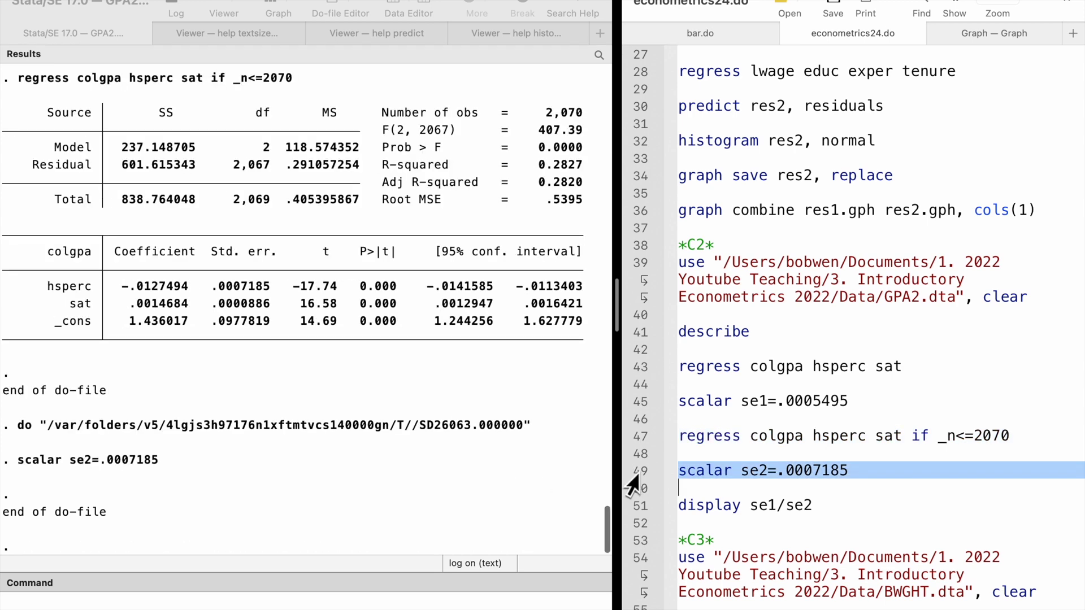
{"action": "left_click", "coordinate": [638, 508]}
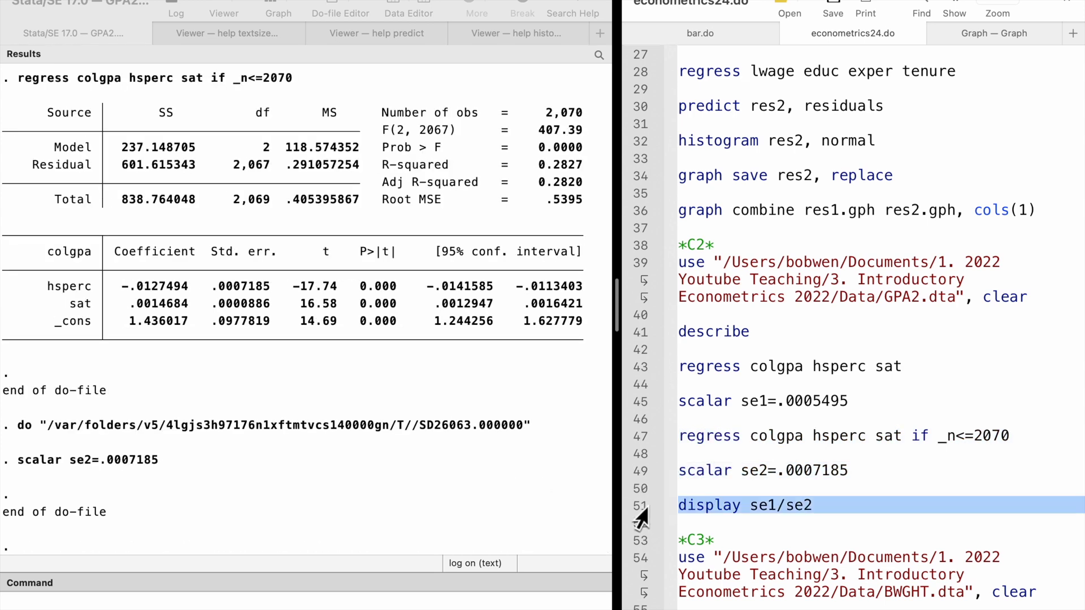
{"action": "key", "text": "super+shift+d"}
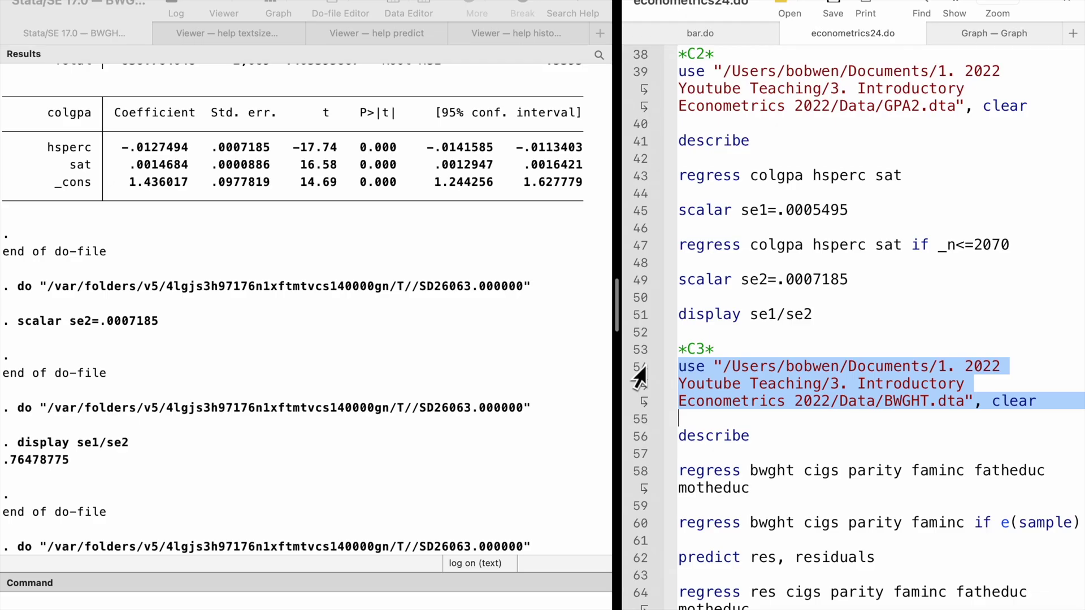
- Load the BWGHT.dta dataset for exercise C3, clearing memory, and describe its variables
{"action": "key", "text": "super+shift+d"}
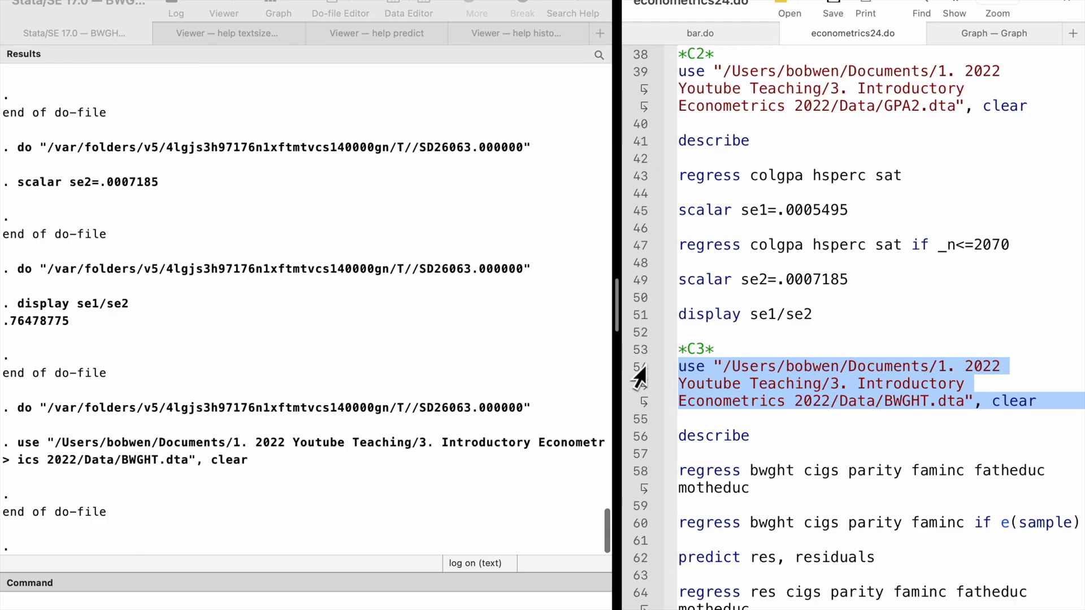
{"action": "left_click", "coordinate": [631, 438]}
{"action": "key", "text": "super+shift+d"}
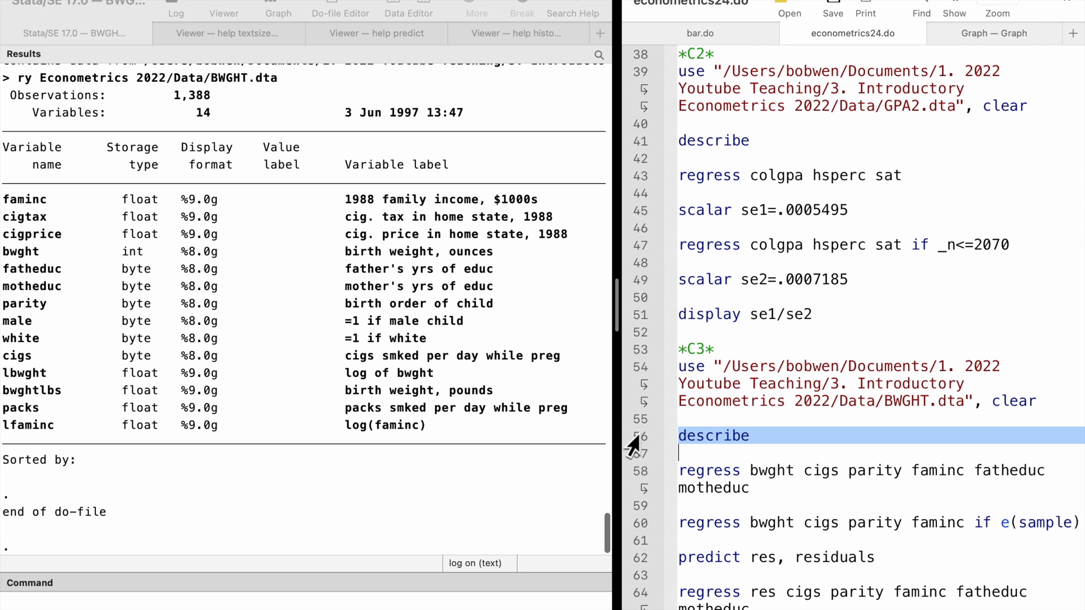
- Regress bwght on cigs, parity, faminc, fatheduc and motheduc
{"action": "left_click", "coordinate": [640, 477]}
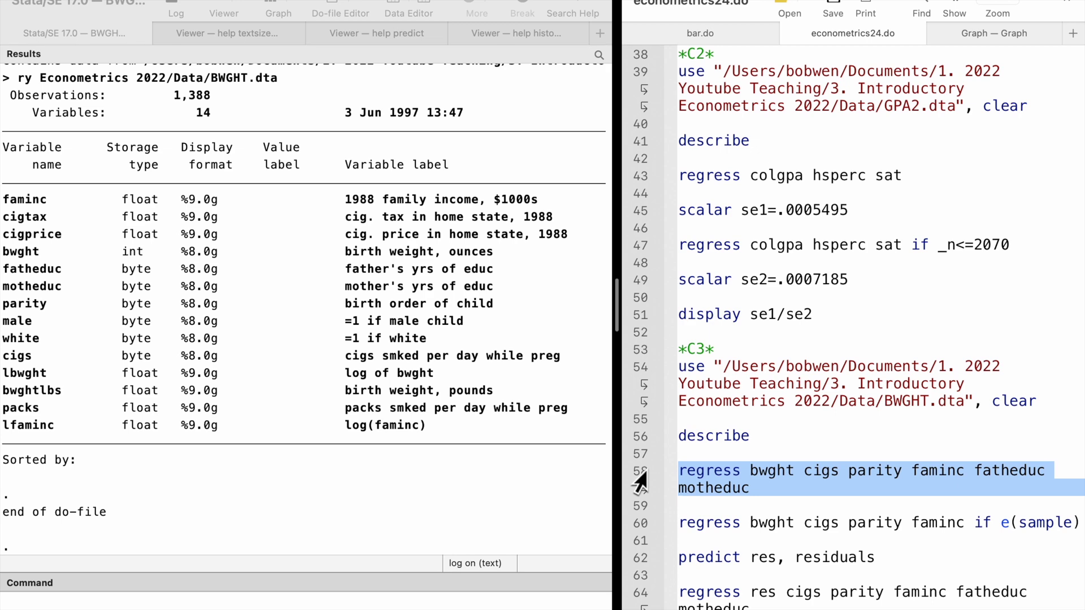
{"action": "key", "text": "super+shift+d"}
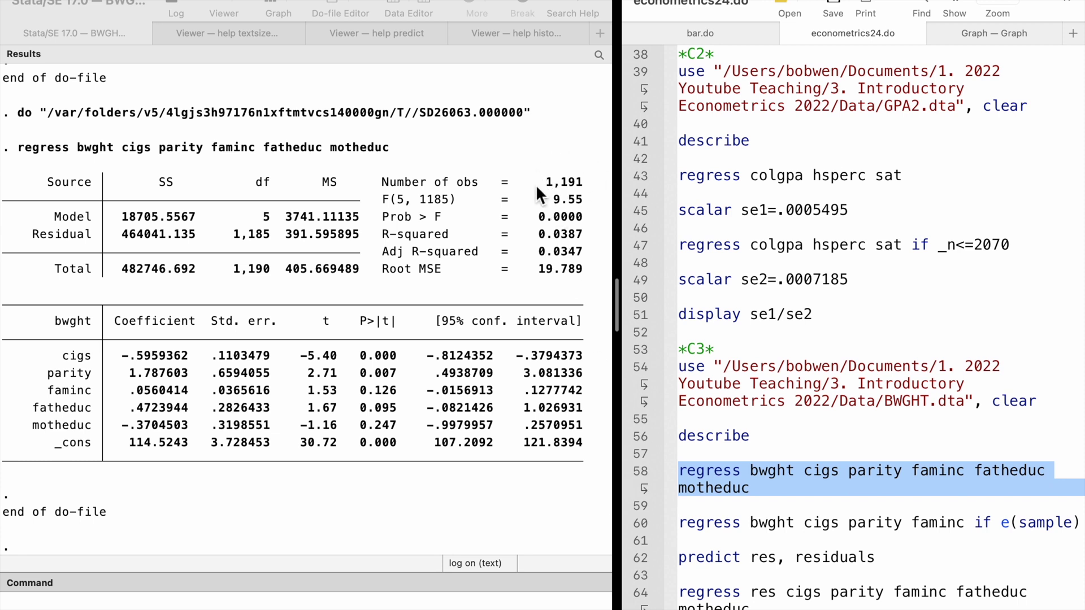
- Regress bwght on cigs, parity and faminc if e(sample), and predict the residuals as res
{"action": "left_click", "coordinate": [643, 524]}
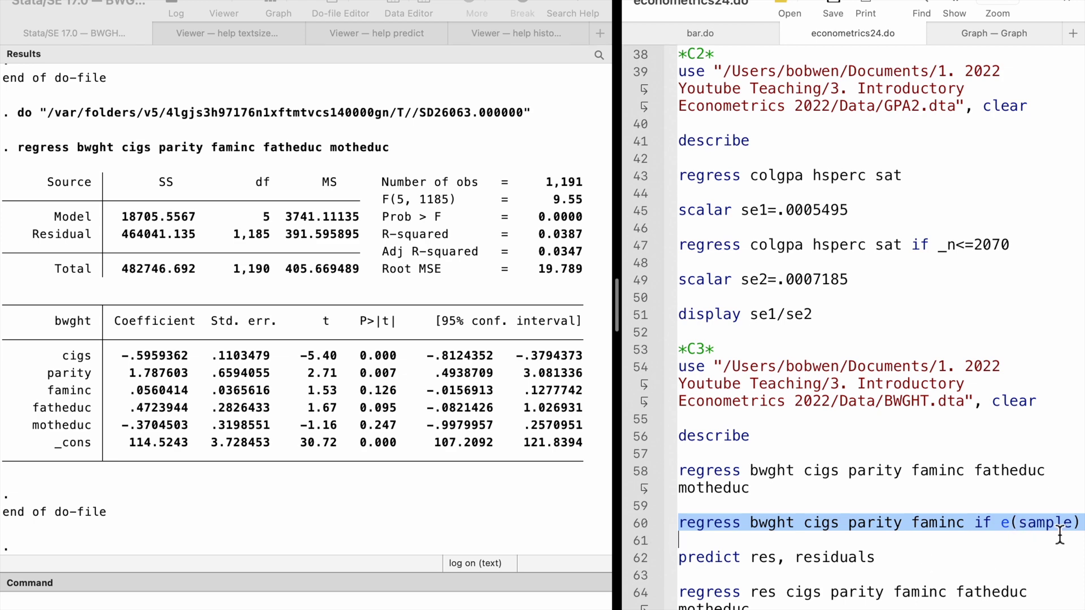
{"action": "key", "text": "super+shift+d"}
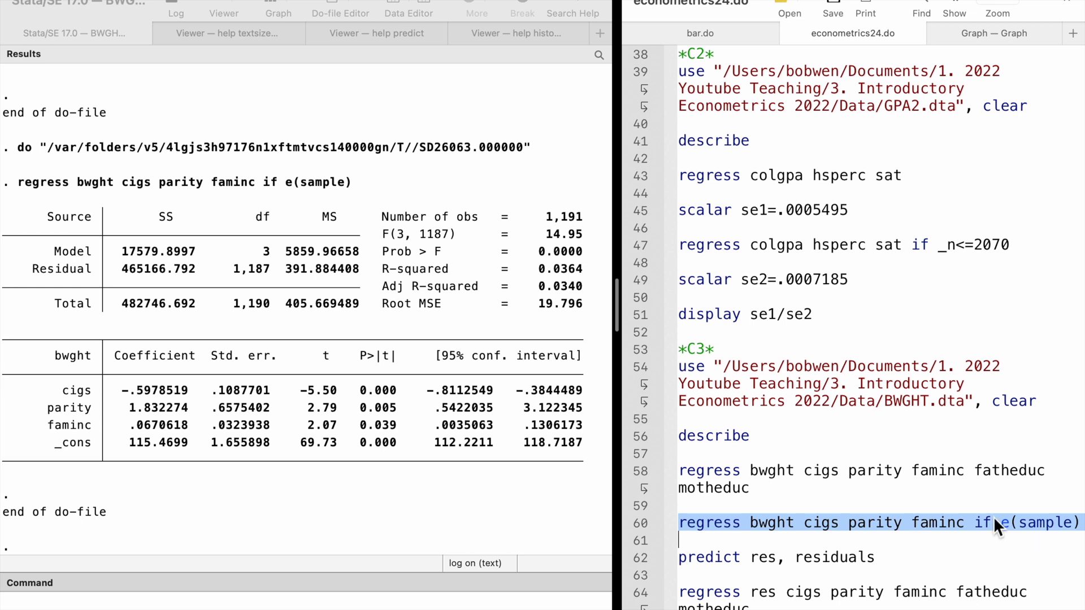
{"action": "scroll", "coordinate": [994, 516], "scroll_direction": "down", "scroll_amount": 3}
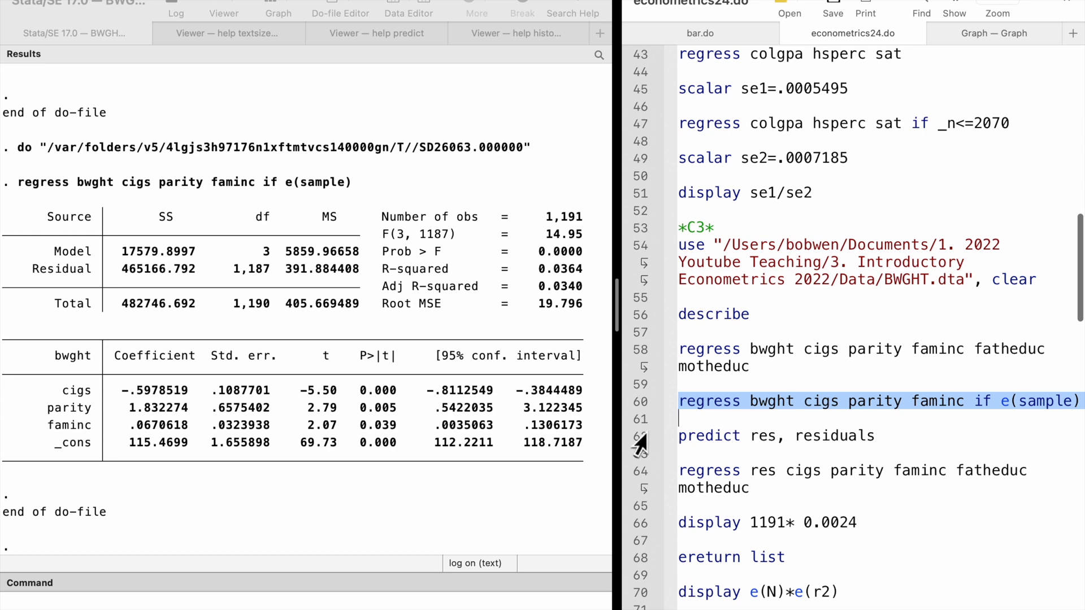
{"action": "left_click", "coordinate": [636, 435]}
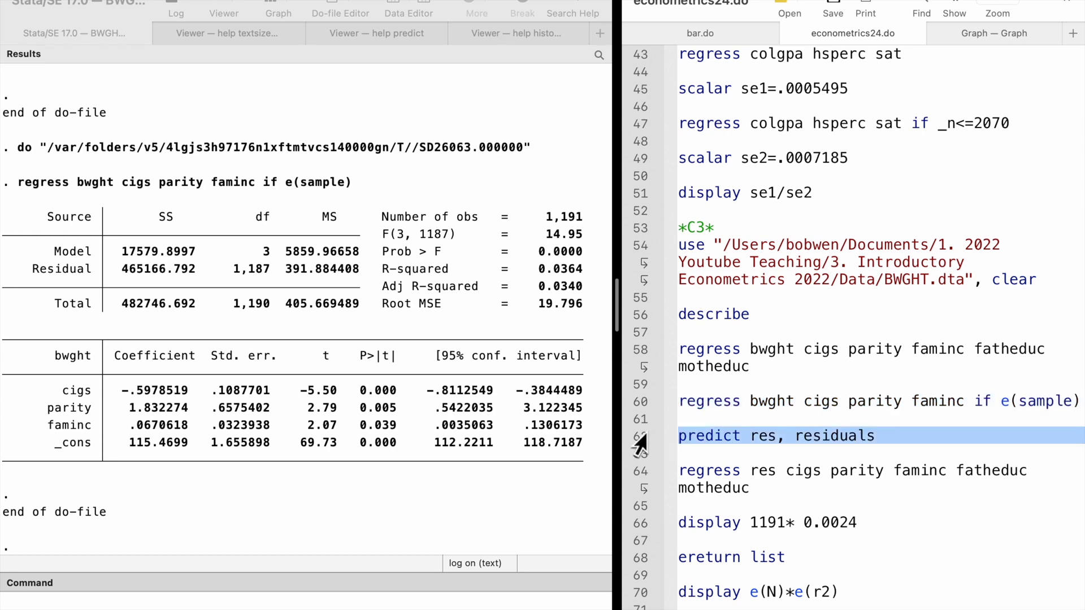
{"action": "key", "text": "super+shift+d"}
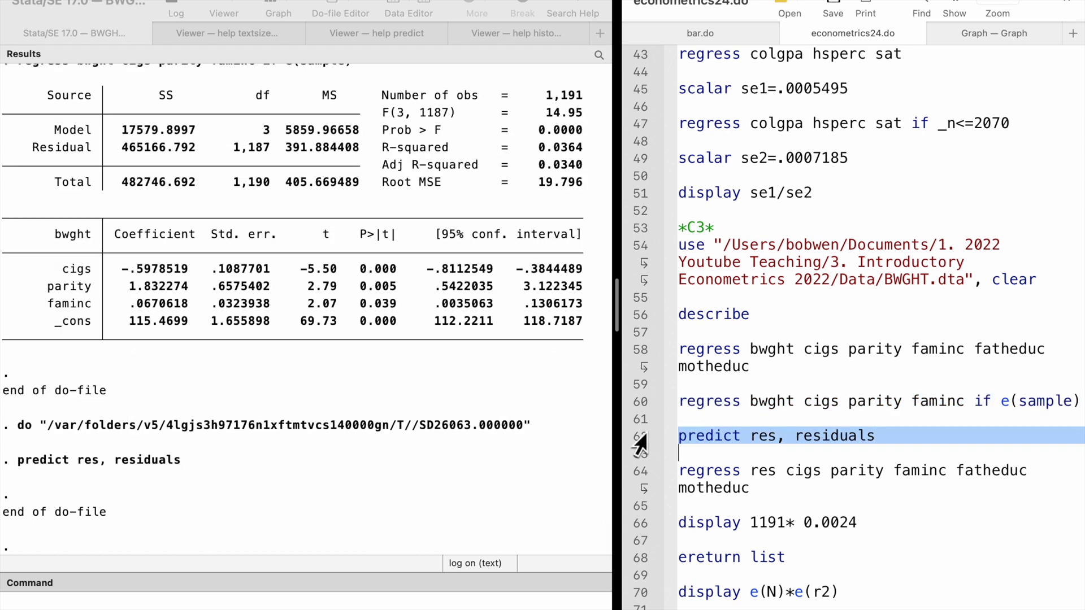
- Regress res on cigs, parity, faminc, fatheduc and motheduc, and display the product 1191*0.0024
{"action": "left_click", "coordinate": [639, 475]}
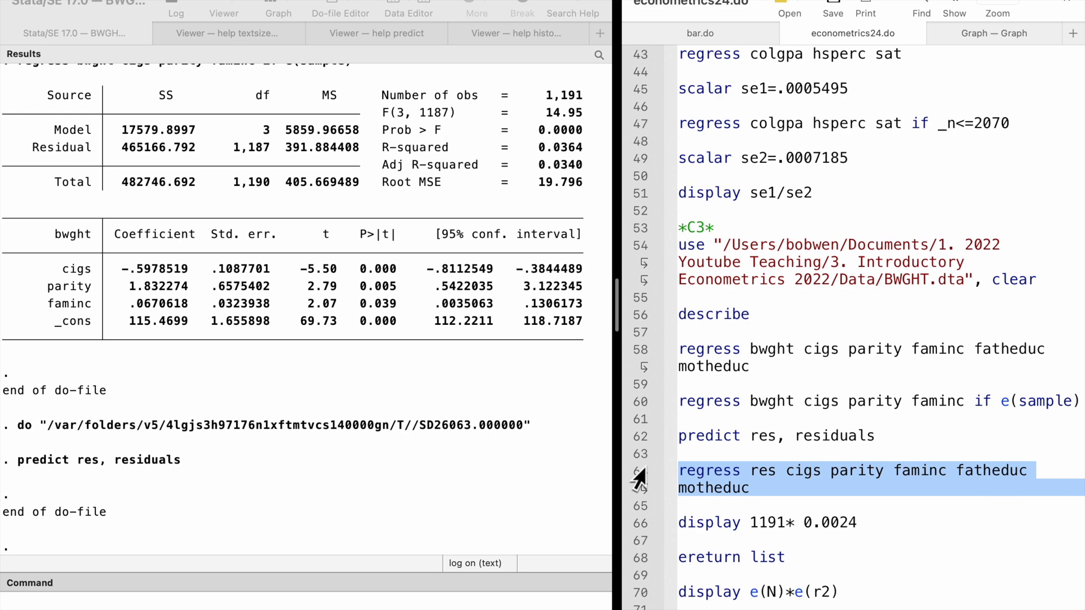
{"action": "key", "text": "super+shift+d"}
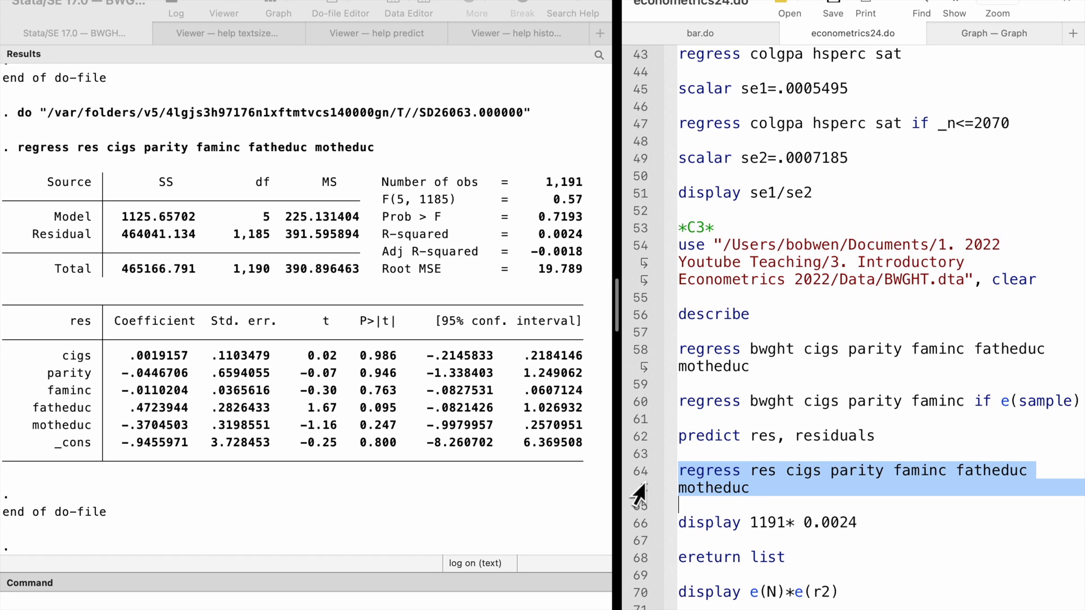
{"action": "left_click", "coordinate": [638, 526]}
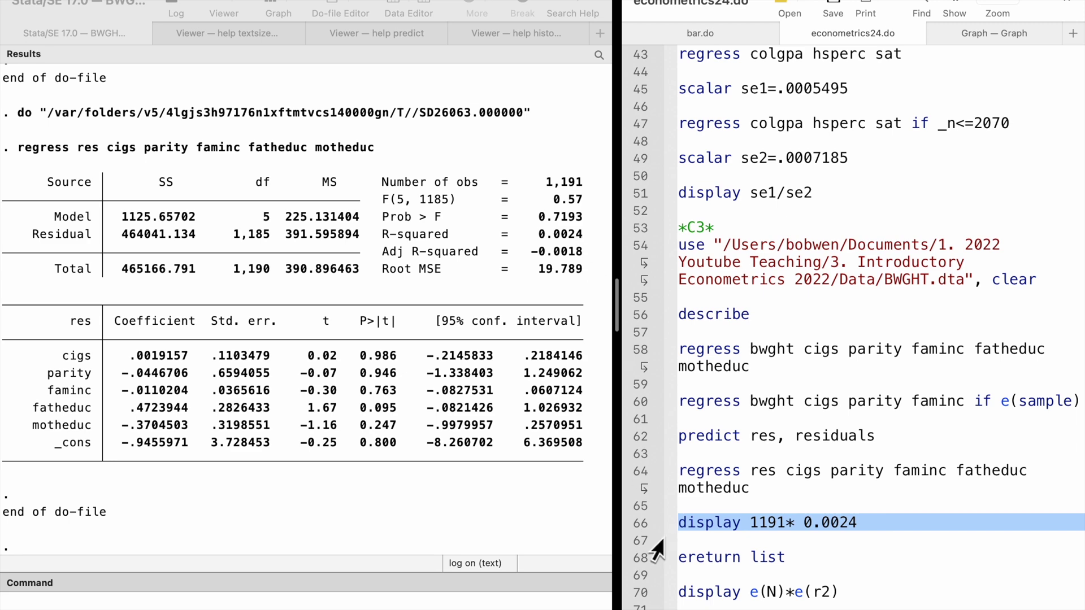
{"action": "key", "text": "super+shift+d"}
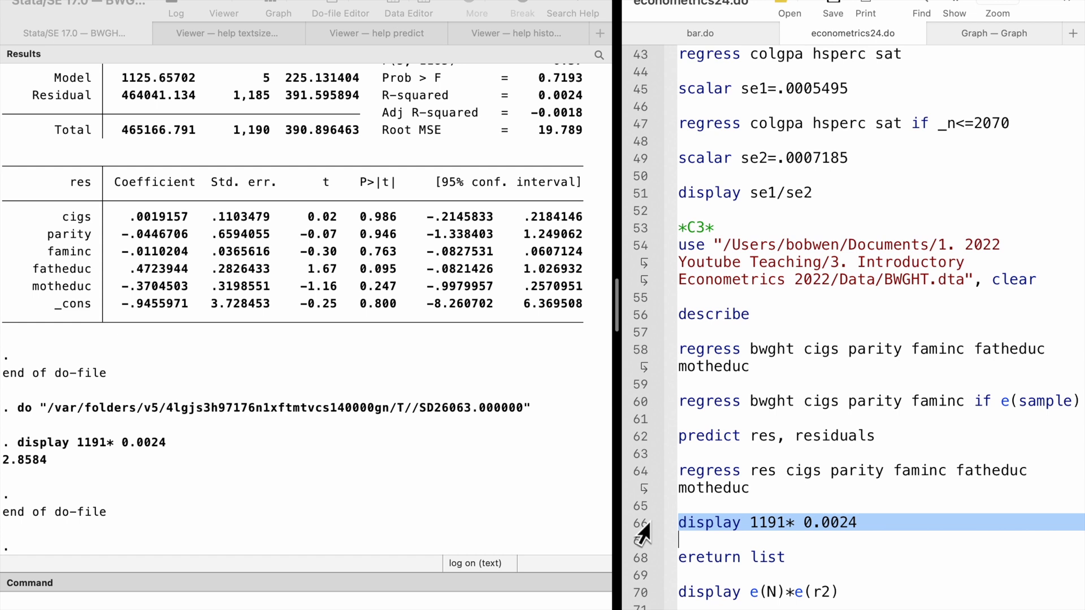
- List the stored estimation results of the residual regression with ereturn list
{"action": "scroll", "coordinate": [642, 563], "scroll_direction": "down", "scroll_amount": 7}
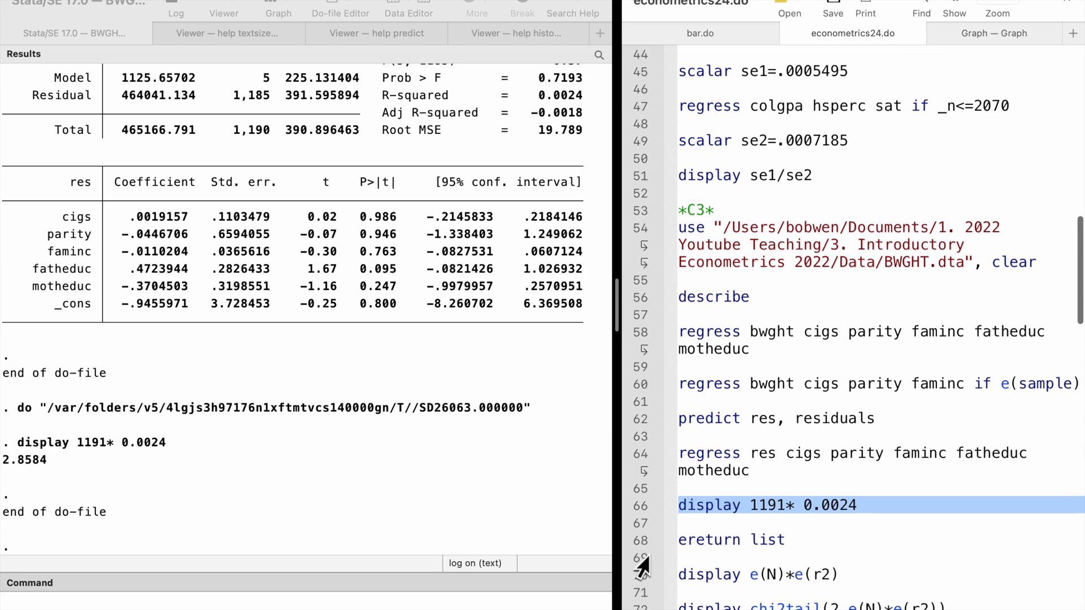
{"action": "left_click", "coordinate": [641, 444]}
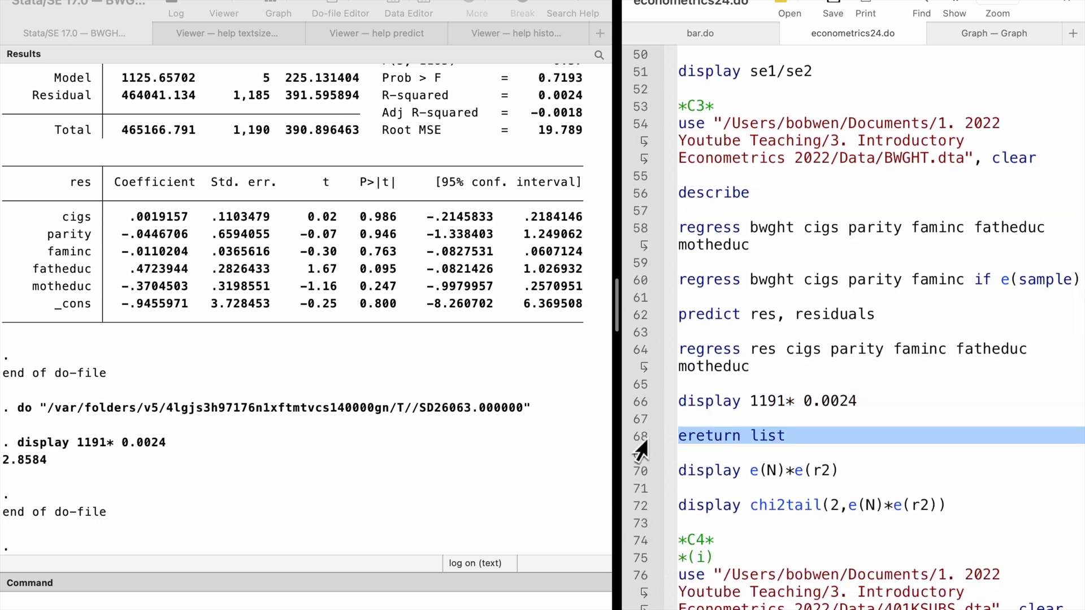
{"action": "key", "text": "super+shift+d"}
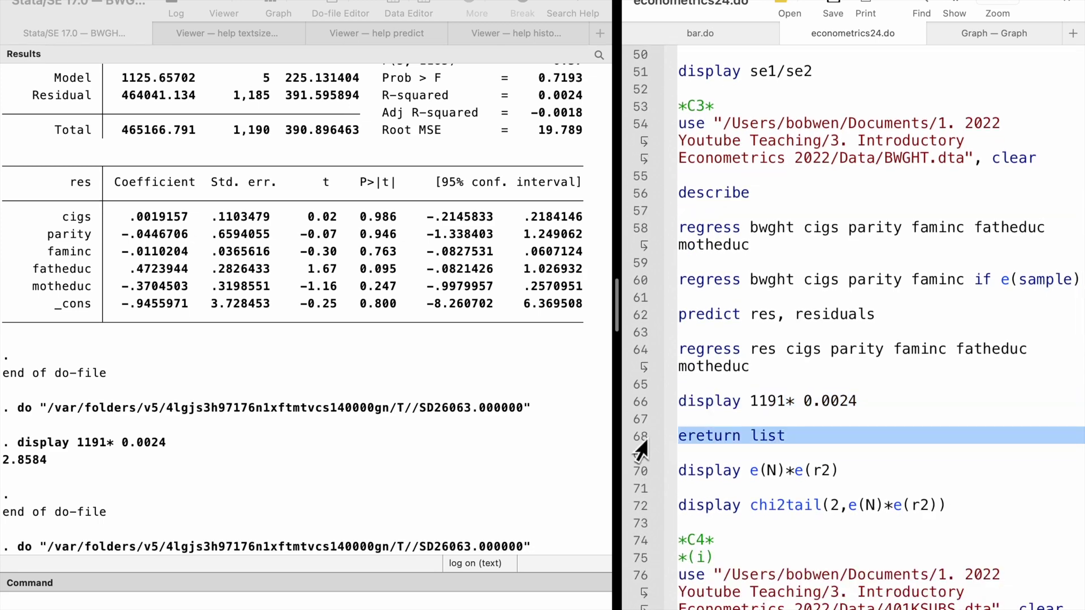
{"action": "scroll", "coordinate": [473, 374], "scroll_direction": "up", "scroll_amount": 5}
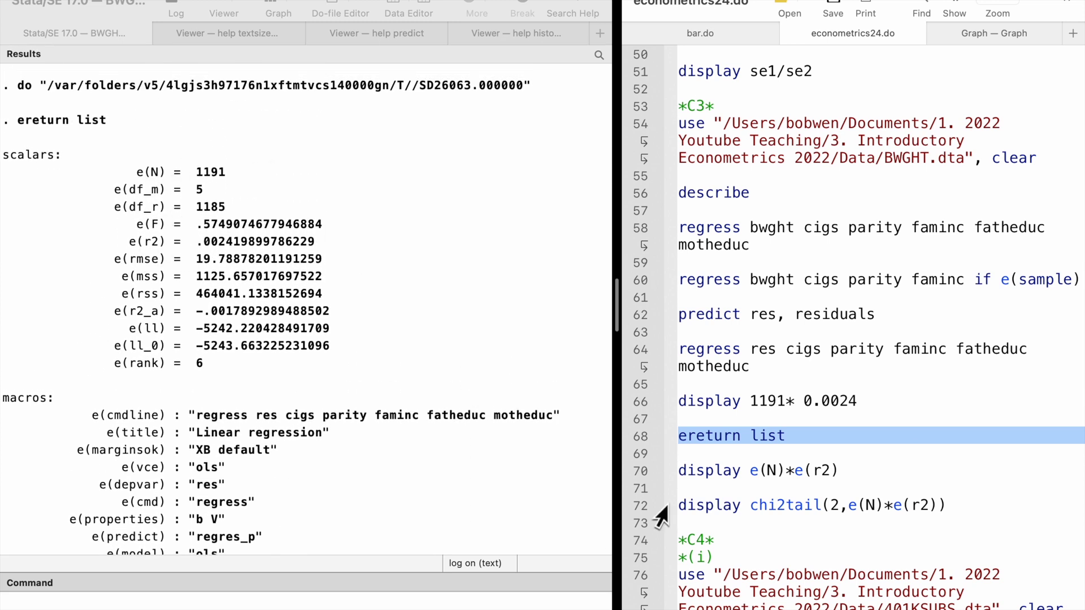
- Display the LM statistic e(N)*e(r2) and its p-value with chi2tail(2,e(N)*e(r2))
{"action": "left_click", "coordinate": [635, 474]}
{"action": "key", "text": "super+shift+d"}
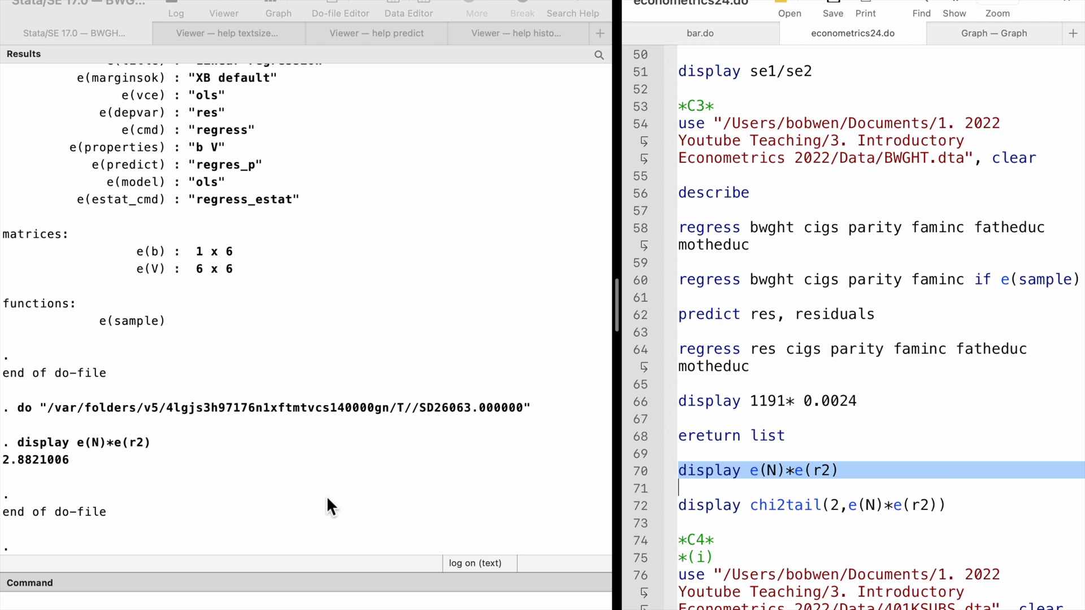
{"action": "left_click", "coordinate": [628, 504]}
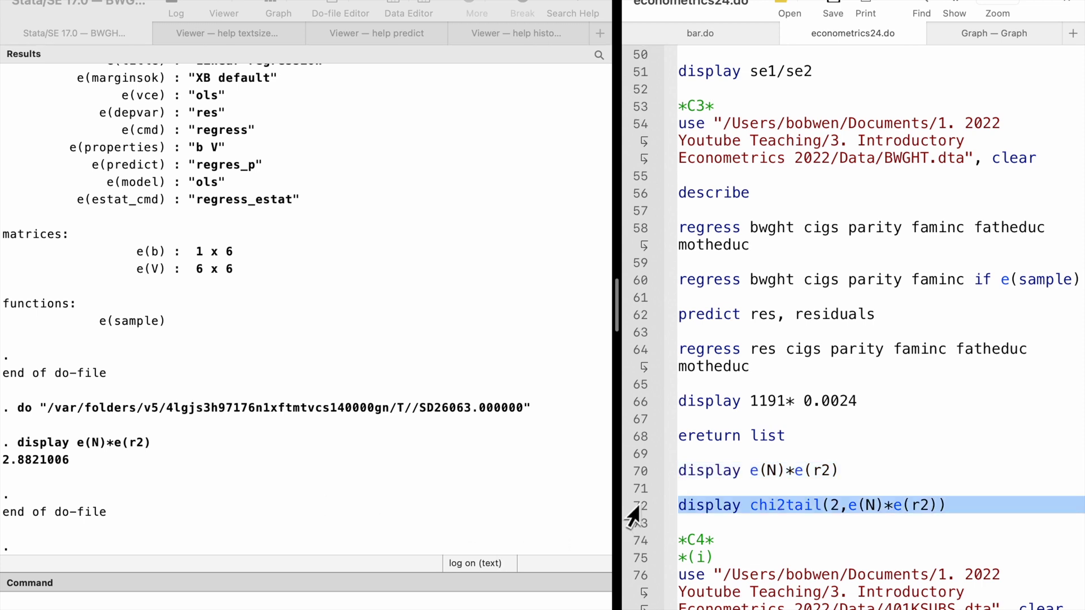
{"action": "key", "text": "super+shift+d"}
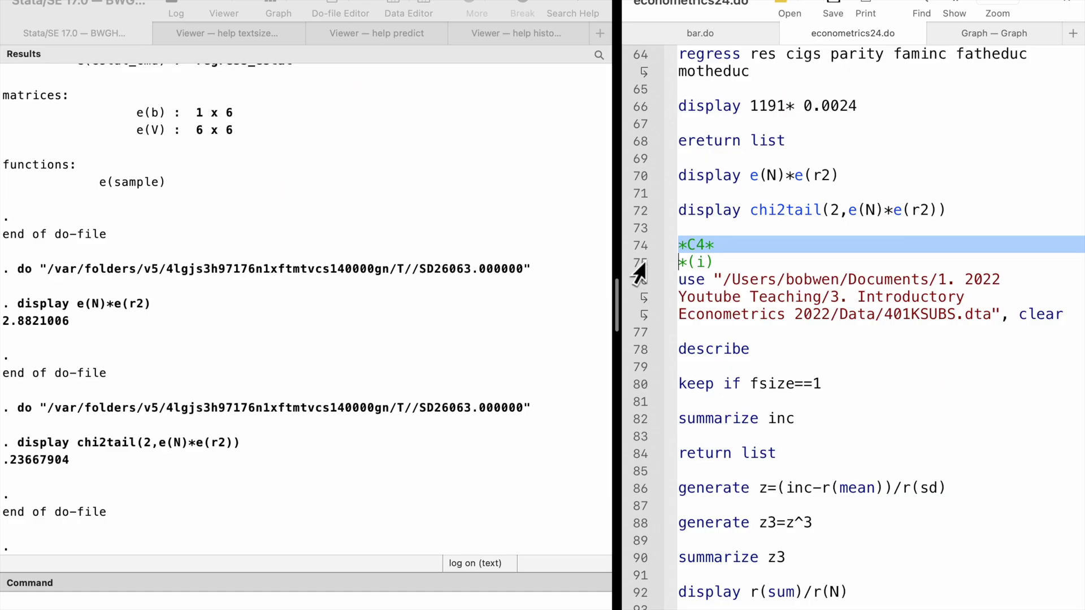
- Load the 401KSUBS.dta dataset for exercise C4, clearing memory, and describe its variables
{"action": "left_click", "coordinate": [640, 263]}
{"action": "left_click", "coordinate": [639, 280]}
{"action": "key", "text": "super+shift+d"}
{"action": "left_click", "coordinate": [633, 353]}
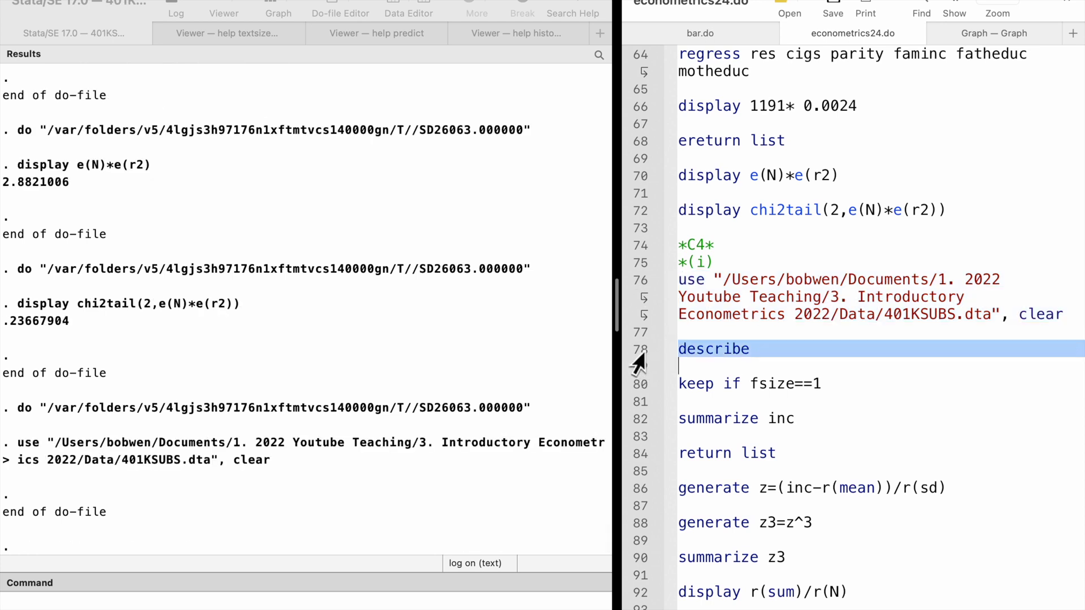
{"action": "key", "text": "super+shift+d"}
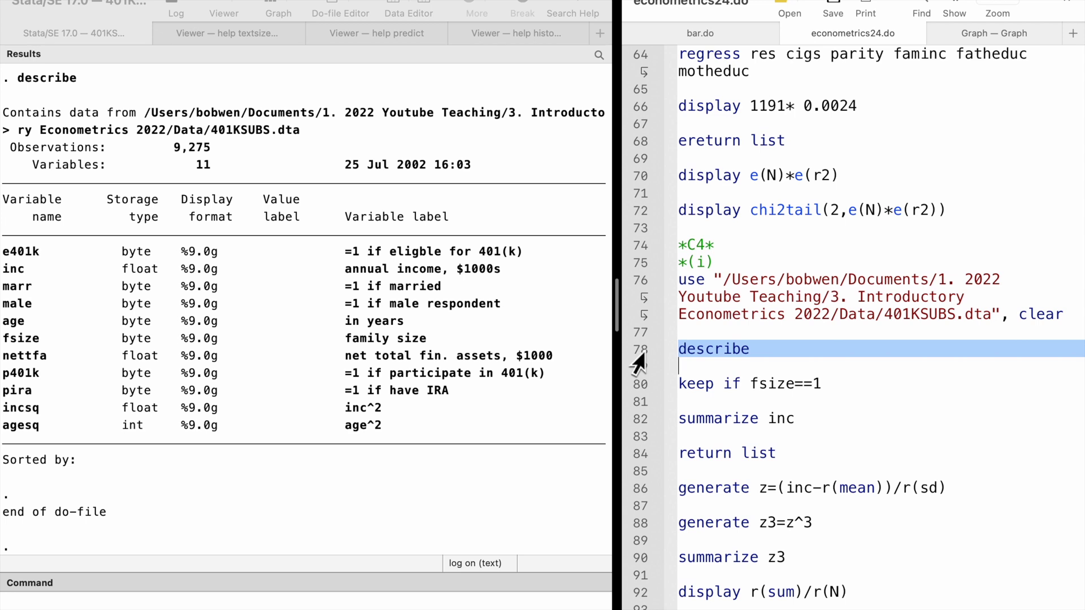
- Keep only the observations with fsize==1 and summarize inc
{"action": "left_click", "coordinate": [635, 386]}
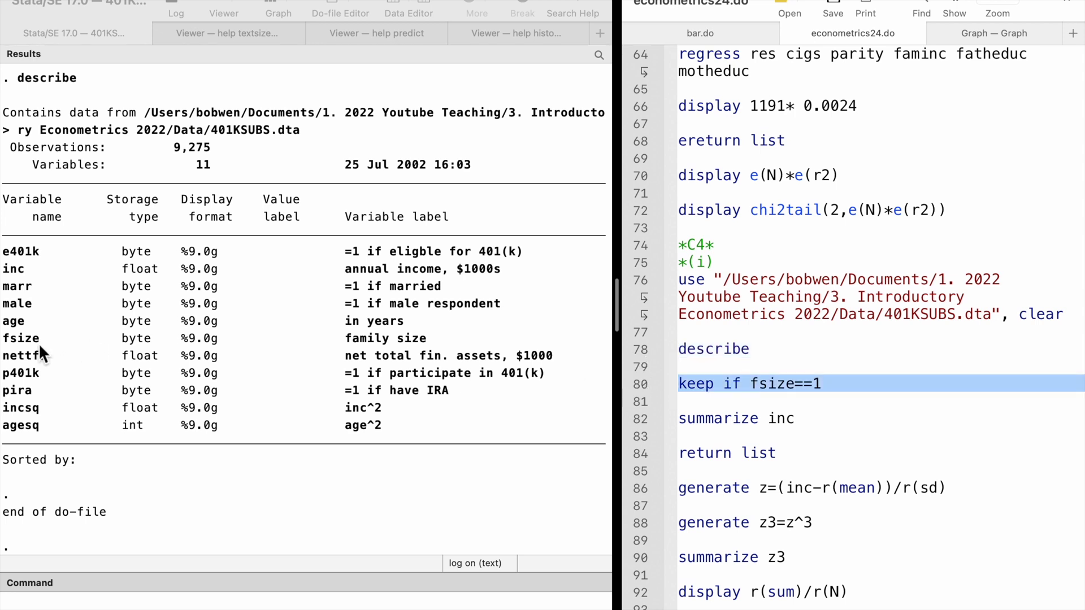
{"action": "key", "text": "super+shift+d"}
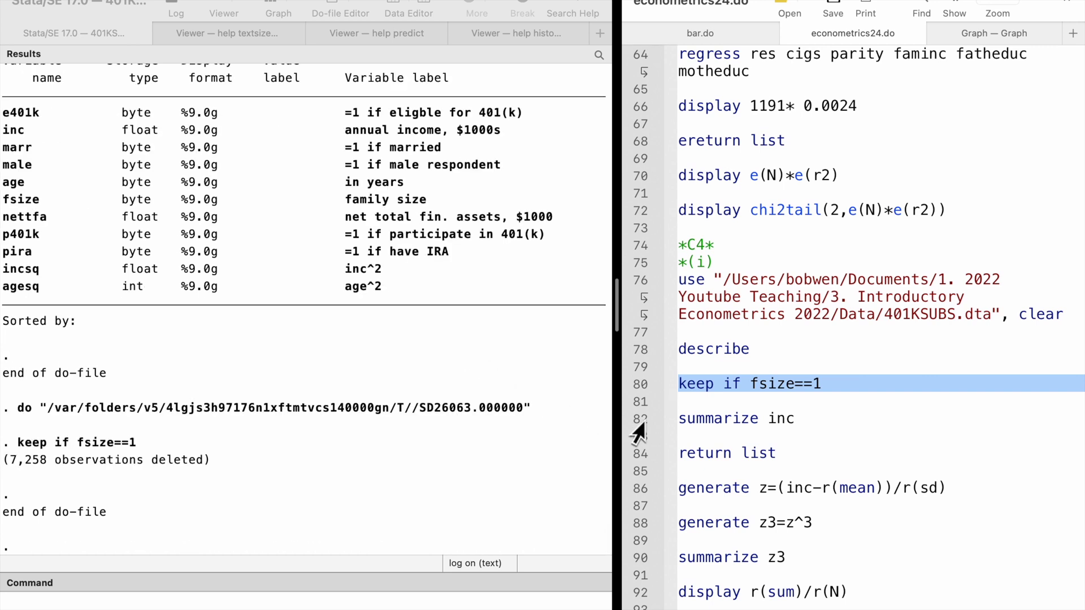
{"action": "left_click", "coordinate": [637, 421]}
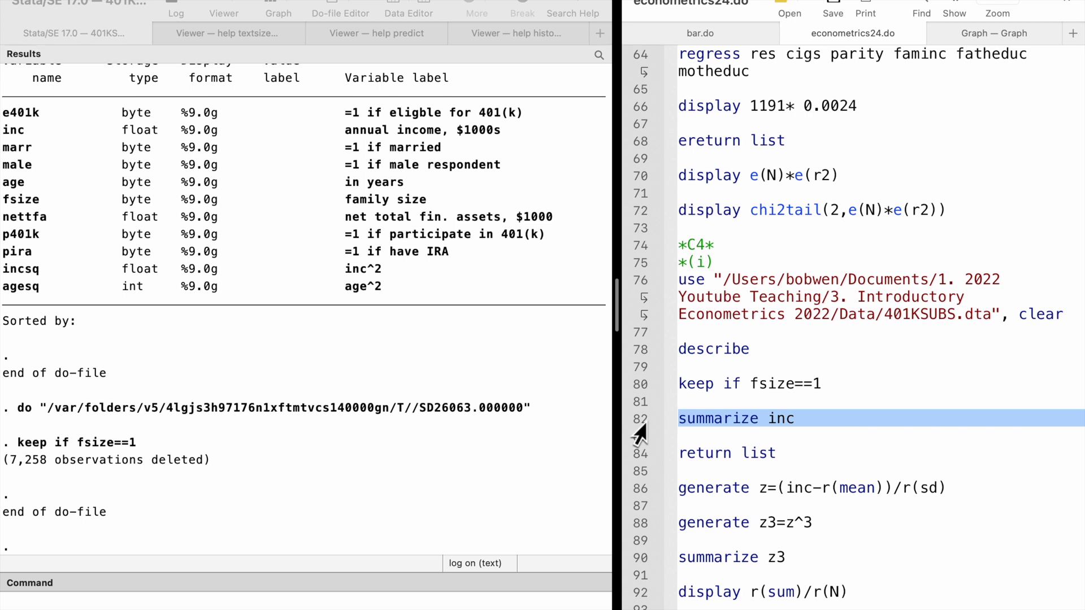
{"action": "key", "text": "super+shift+d"}
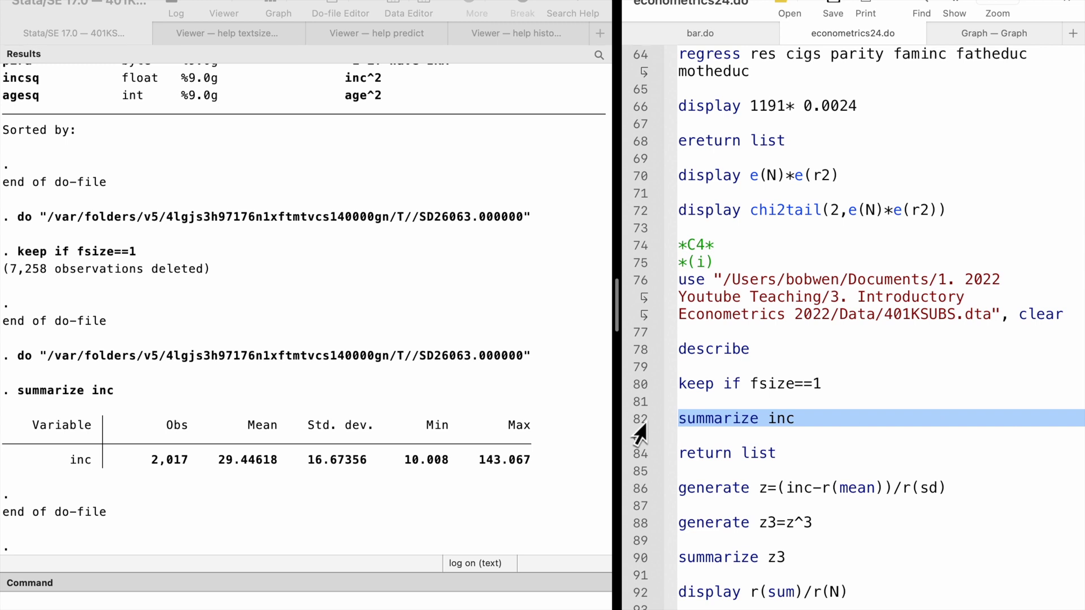
- List the stored results of the inc summary and generate the standardized variable z=(inc-r(mean))/r(sd)
{"action": "left_click", "coordinate": [636, 458]}
{"action": "key", "text": "super+shift+d"}
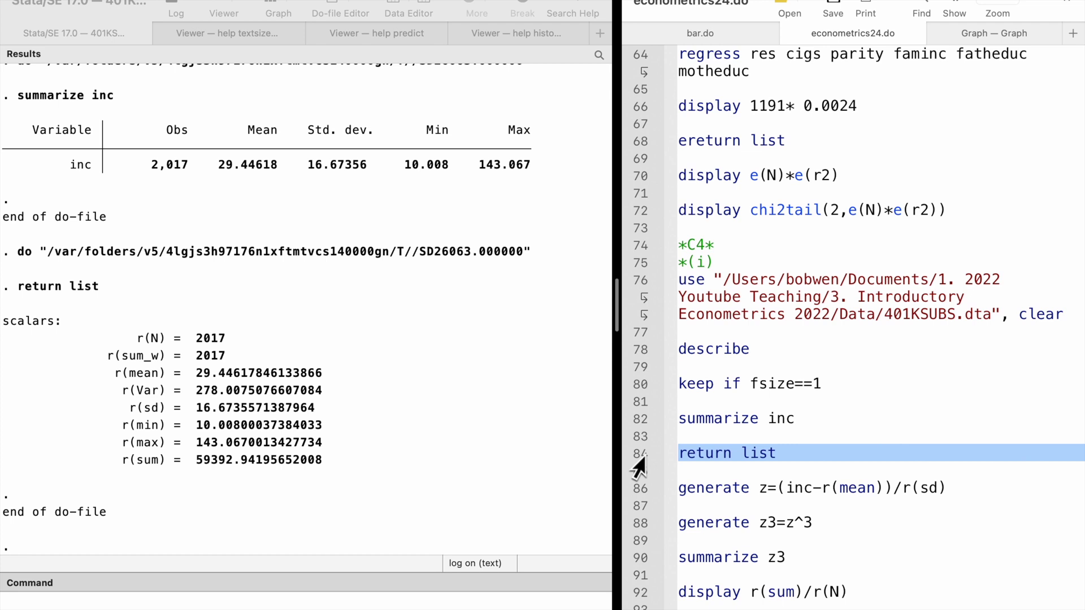
{"action": "left_click", "coordinate": [635, 489]}
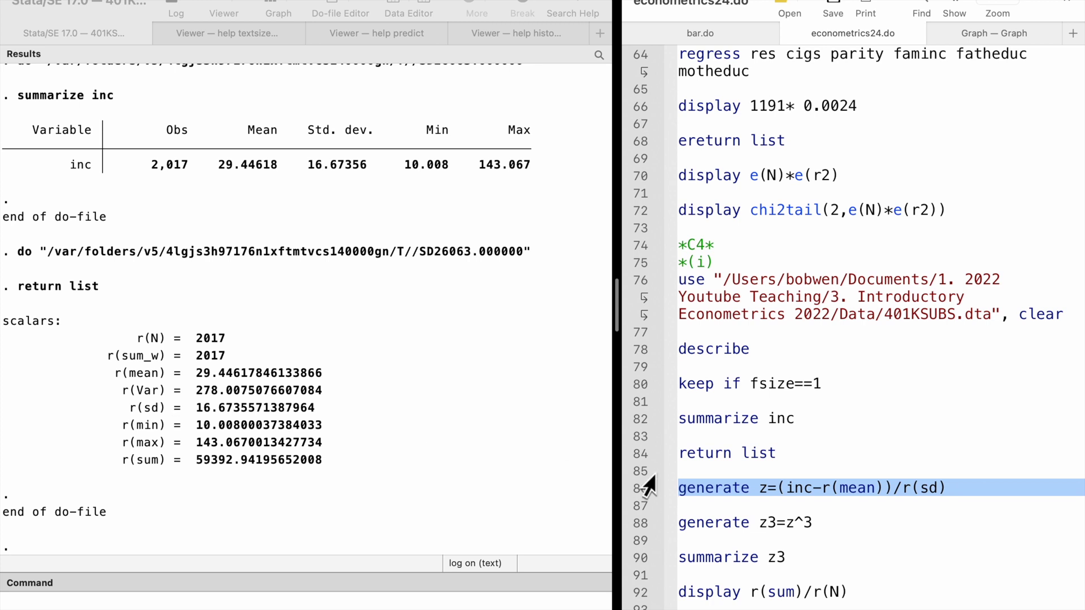
{"action": "key", "text": "super+shift+d"}
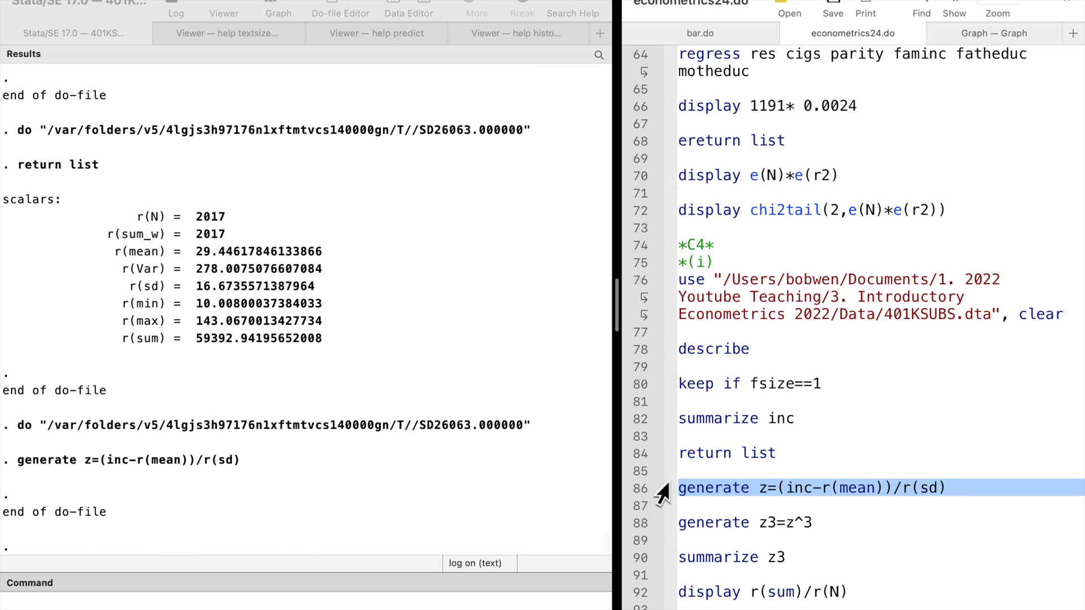
- Generate the cubed variable z3=z^3 and summarize z3
{"action": "left_click", "coordinate": [639, 524]}
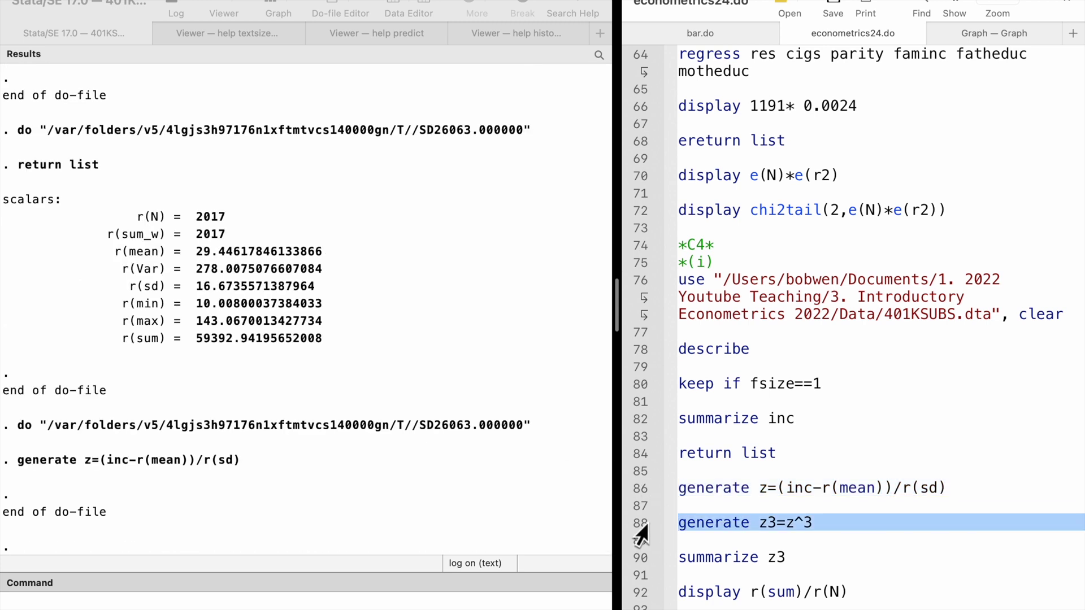
{"action": "key", "text": "super+shift+d"}
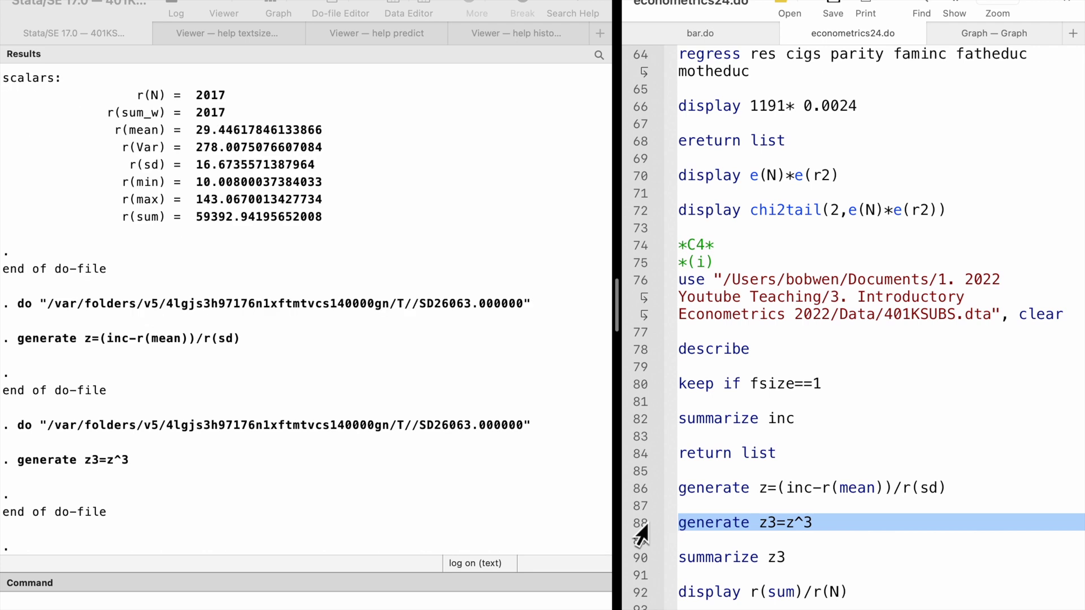
{"action": "left_click", "coordinate": [639, 558]}
{"action": "key", "text": "super+shift+d"}
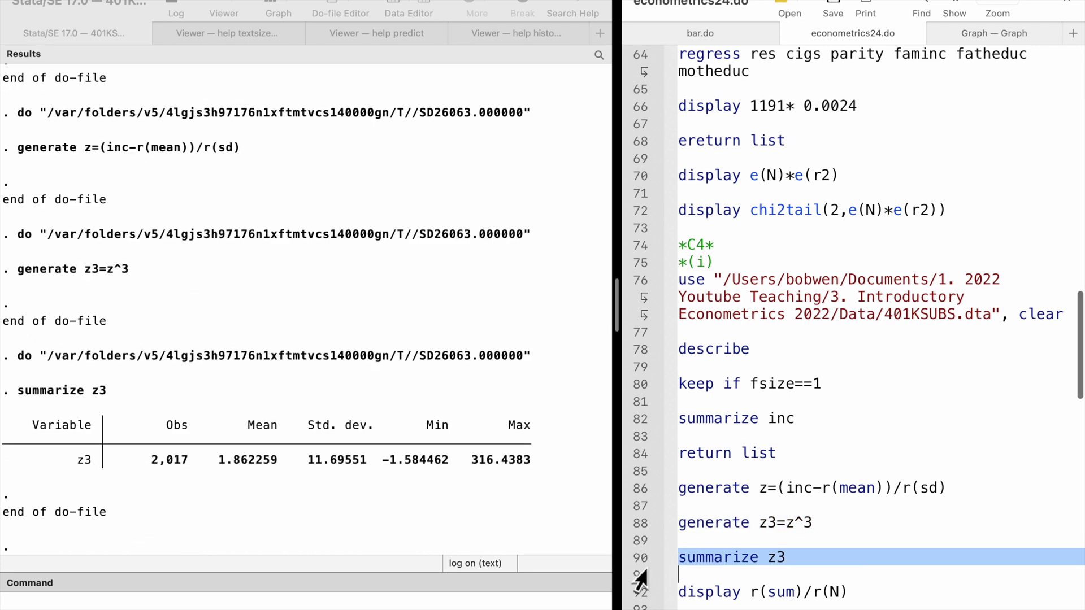
- Display the skewness of inc both as r(sum)/r(N) and as r(mean)
{"action": "scroll", "coordinate": [636, 565], "scroll_direction": "down", "scroll_amount": 5}
{"action": "left_click", "coordinate": [642, 402]}
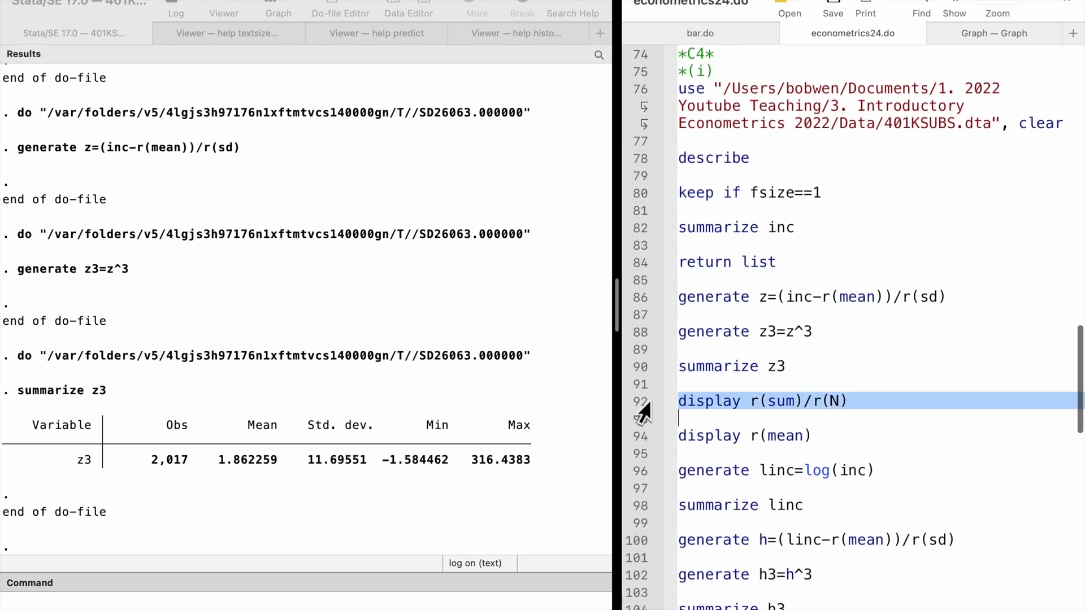
{"action": "key", "text": "super+shift+d"}
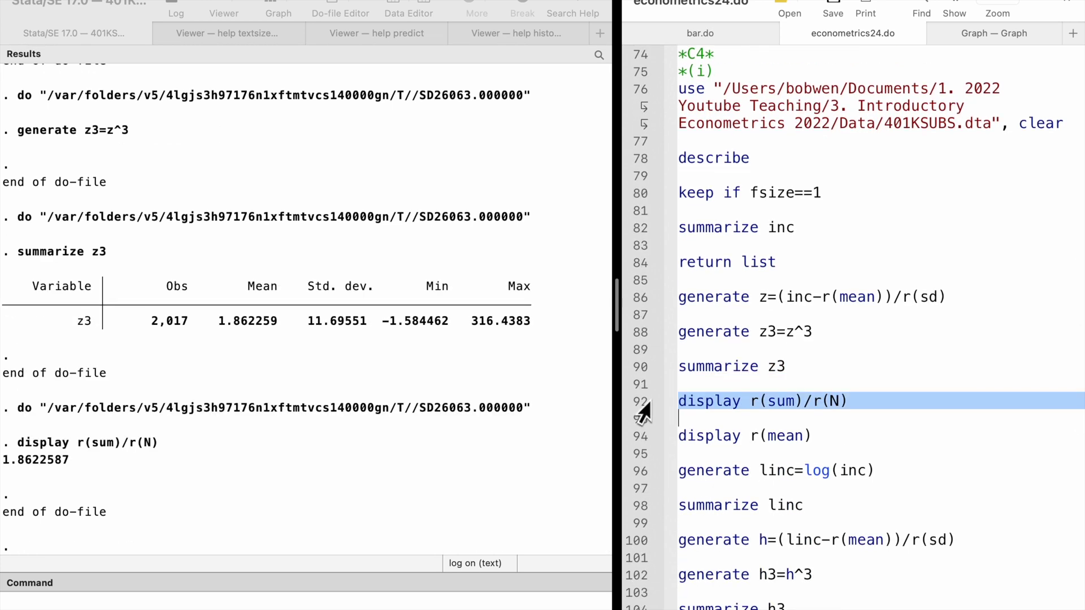
{"action": "left_click", "coordinate": [637, 442]}
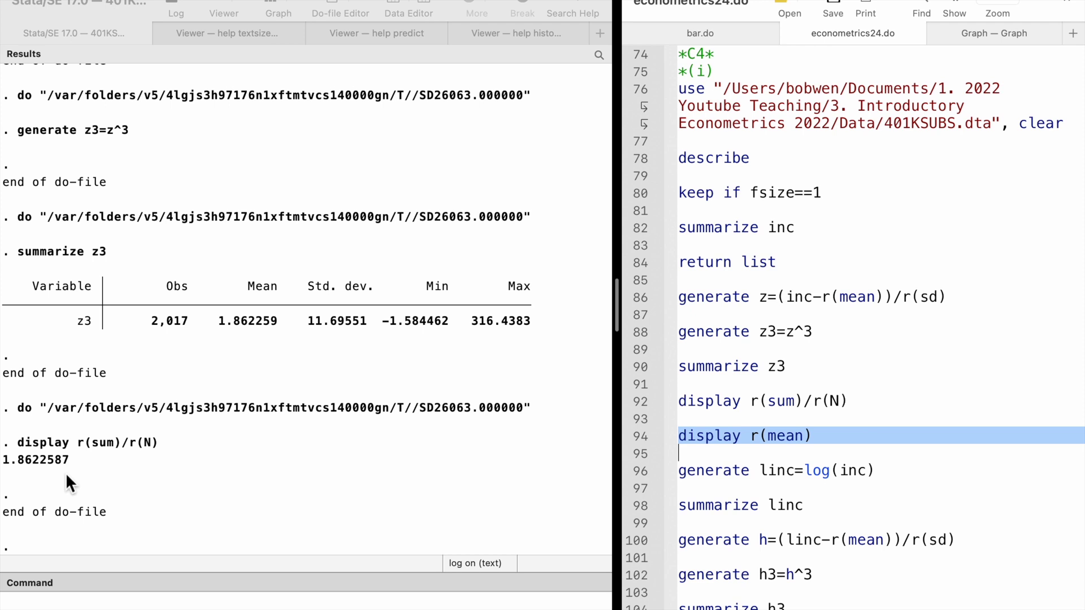
{"action": "key", "text": "super+shift+d"}
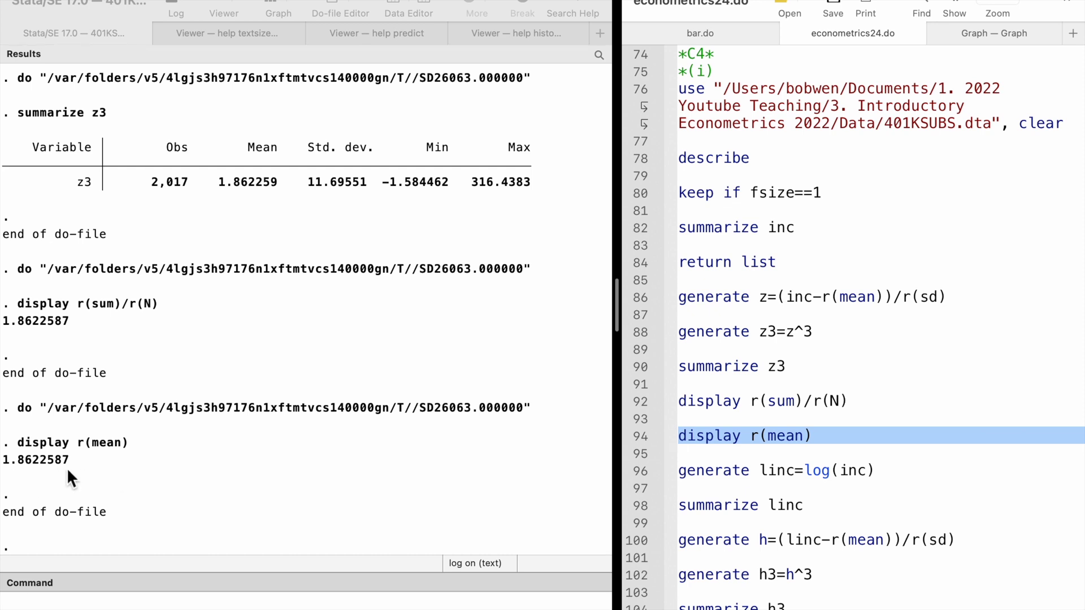
- Generate the log income variable linc=log(inc) and summarize linc
{"action": "left_click", "coordinate": [635, 471]}
{"action": "scroll", "coordinate": [639, 480], "scroll_direction": "down", "scroll_amount": 3}
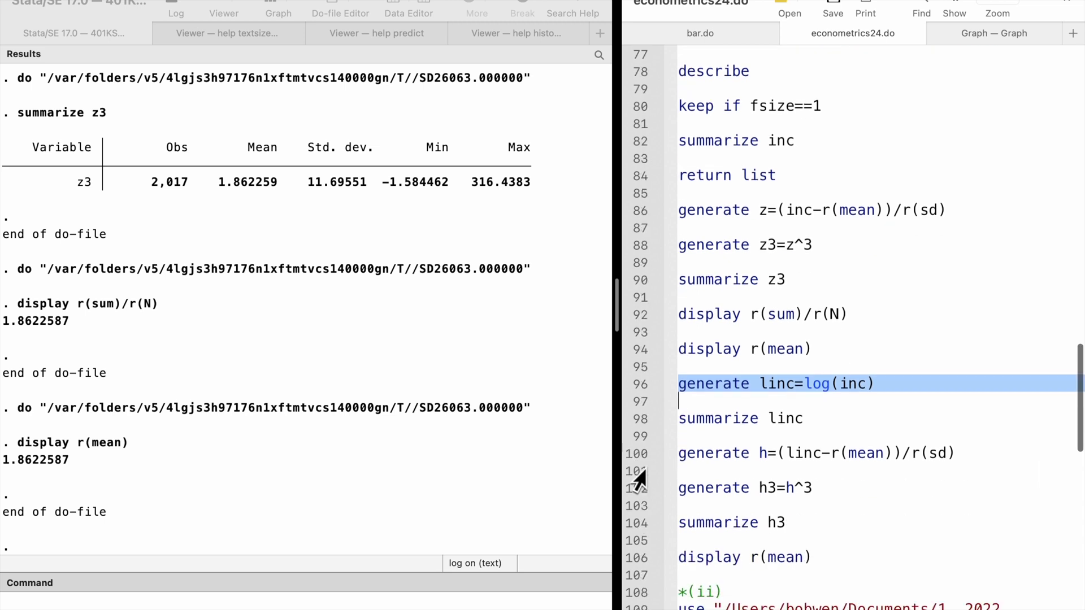
{"action": "key", "text": "super+shift+d"}
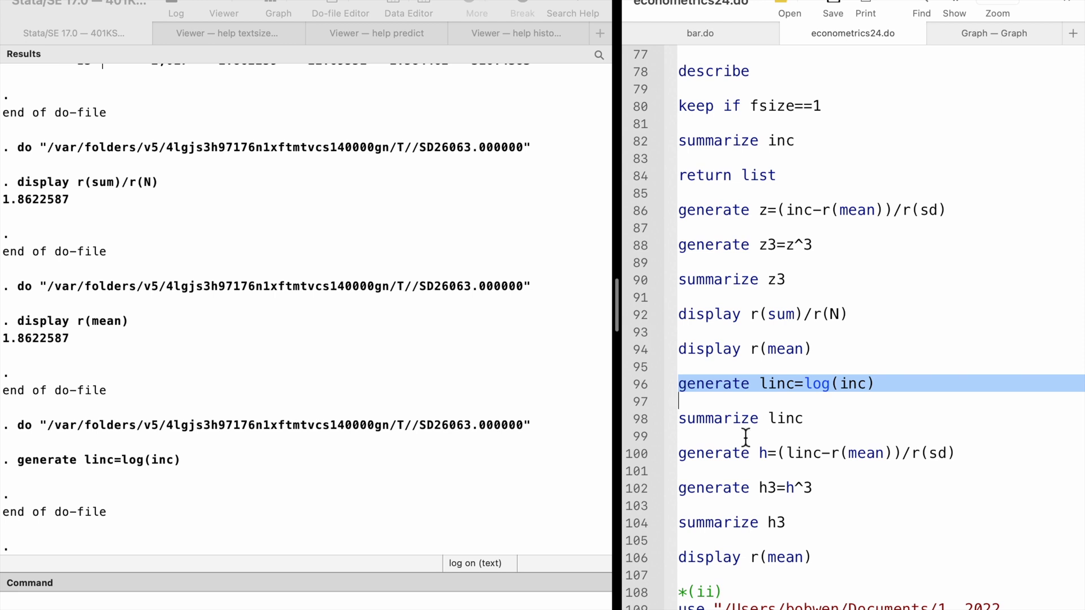
{"action": "left_click", "coordinate": [633, 421]}
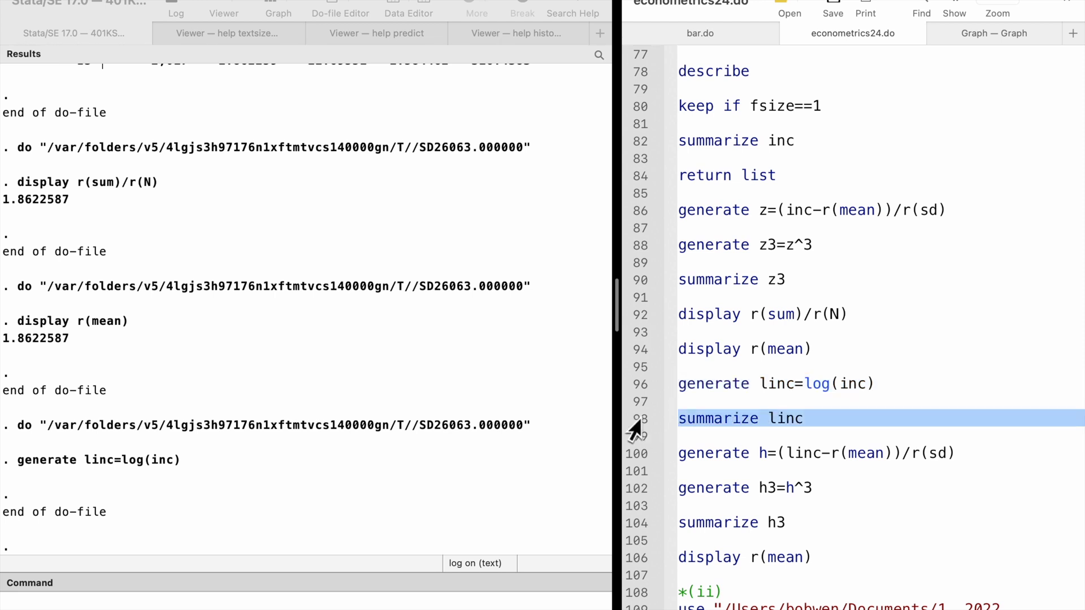
{"action": "key", "text": "super+shift+d"}
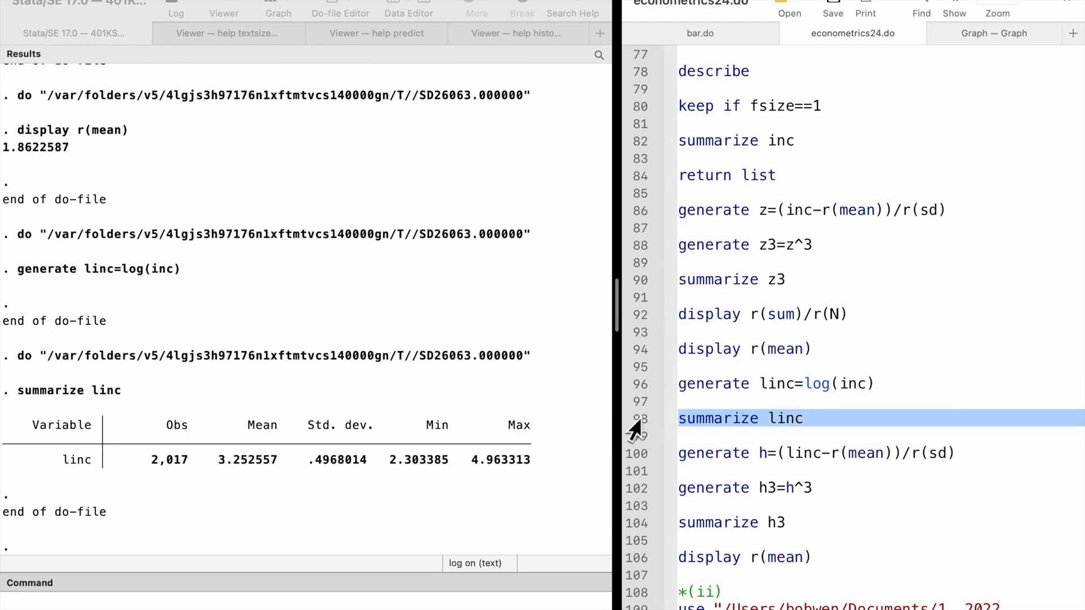
- Generate the standardized log income h=(linc-r(mean))/r(sd) and its cube h3=h^3
{"action": "left_click", "coordinate": [633, 465]}
{"action": "key", "text": "super+shift+d"}
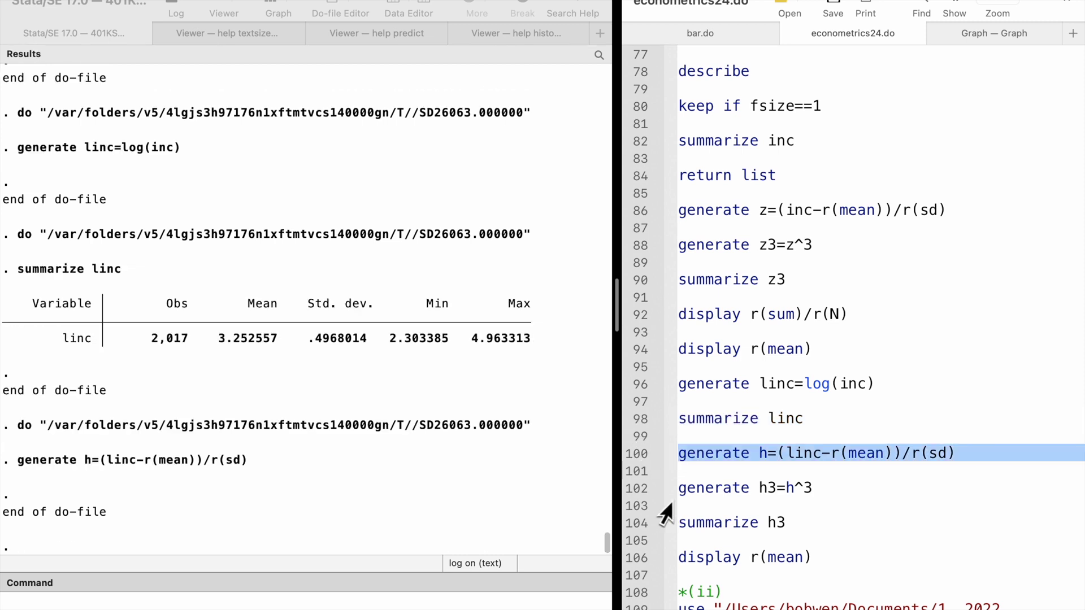
{"action": "left_click", "coordinate": [634, 491]}
{"action": "key", "text": "super+shift+d"}
- Summarize h3 and display the skewness of linc as r(mean)
{"action": "left_click", "coordinate": [629, 524]}
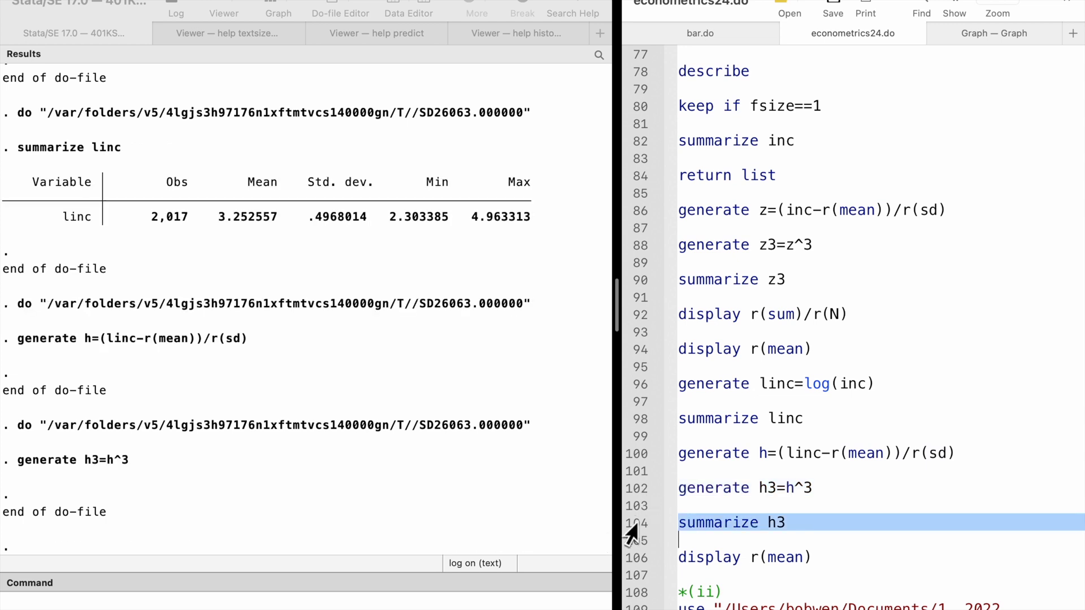
{"action": "key", "text": "super+shift+d"}
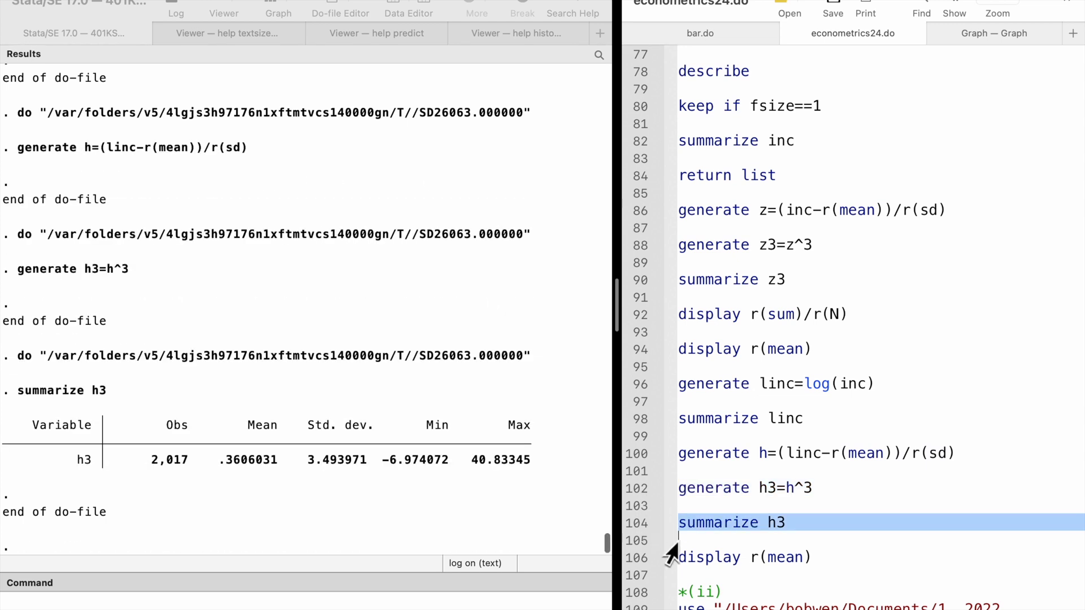
{"action": "left_click", "coordinate": [635, 561]}
{"action": "key", "text": "super+shift+d"}
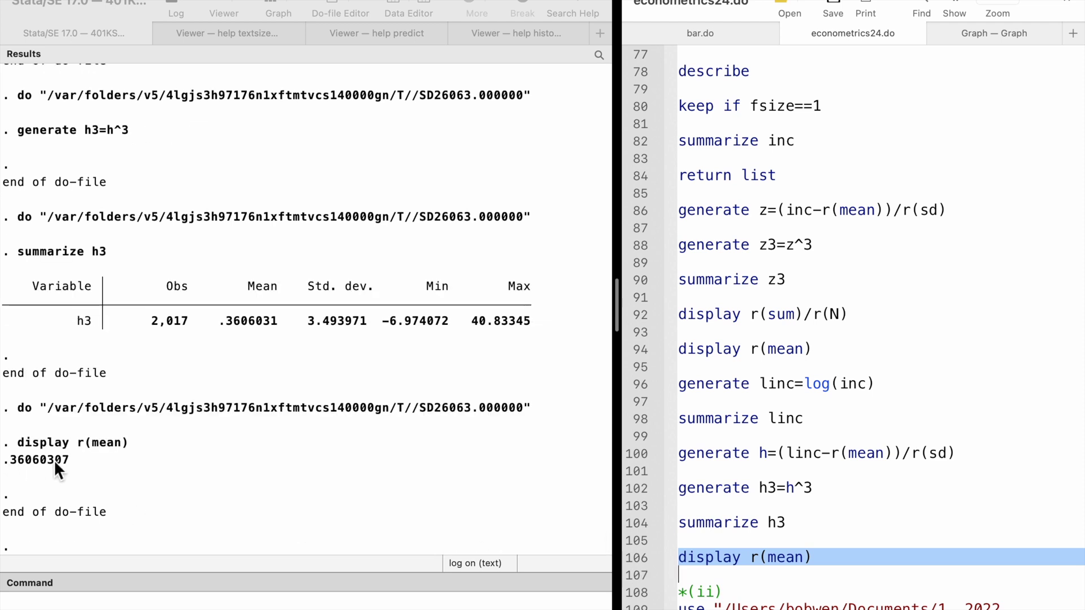
- Load the BWGHT2.dta dataset for part (ii), clearing memory, and describe its variables
{"action": "scroll", "coordinate": [793, 477], "scroll_direction": "down", "scroll_amount": 5}
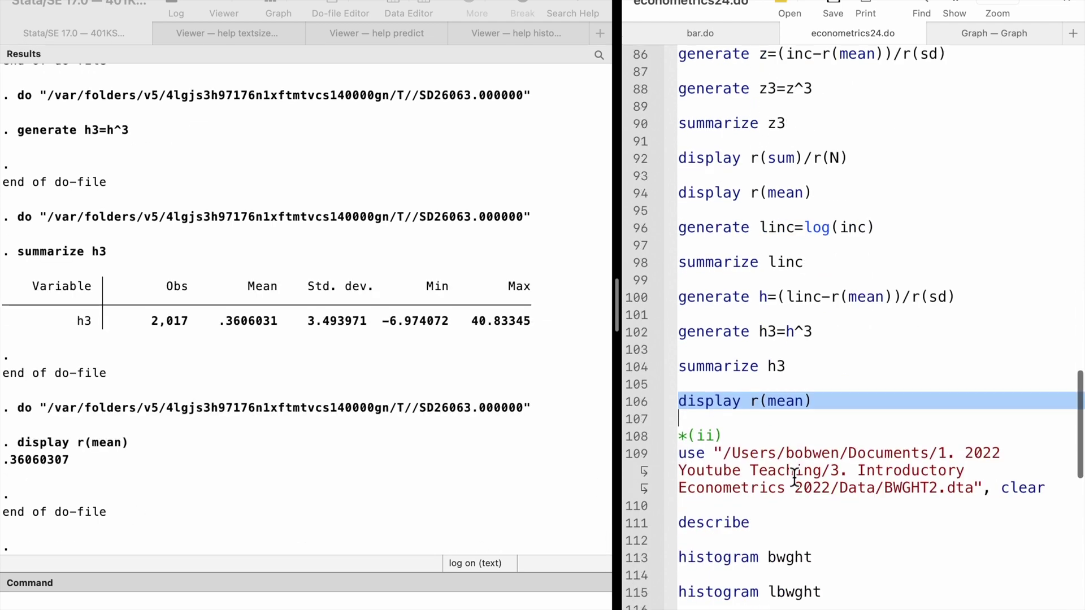
{"action": "scroll", "coordinate": [794, 478], "scroll_direction": "down", "scroll_amount": 4}
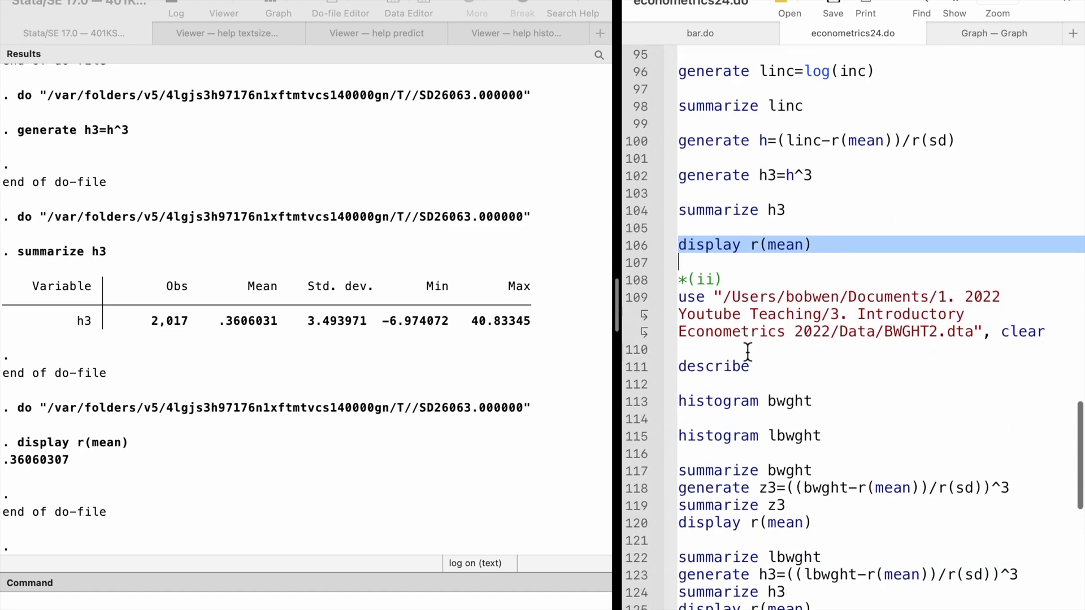
{"action": "scroll", "coordinate": [545, 293], "scroll_direction": "up", "scroll_amount": 3}
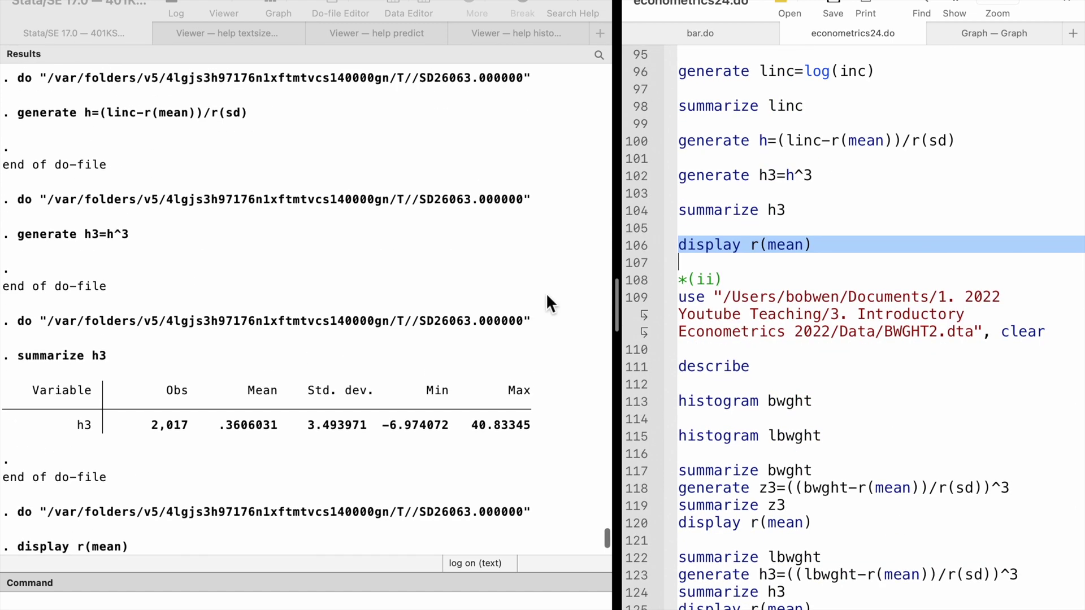
{"action": "scroll", "coordinate": [404, 308], "scroll_direction": "up", "scroll_amount": 10}
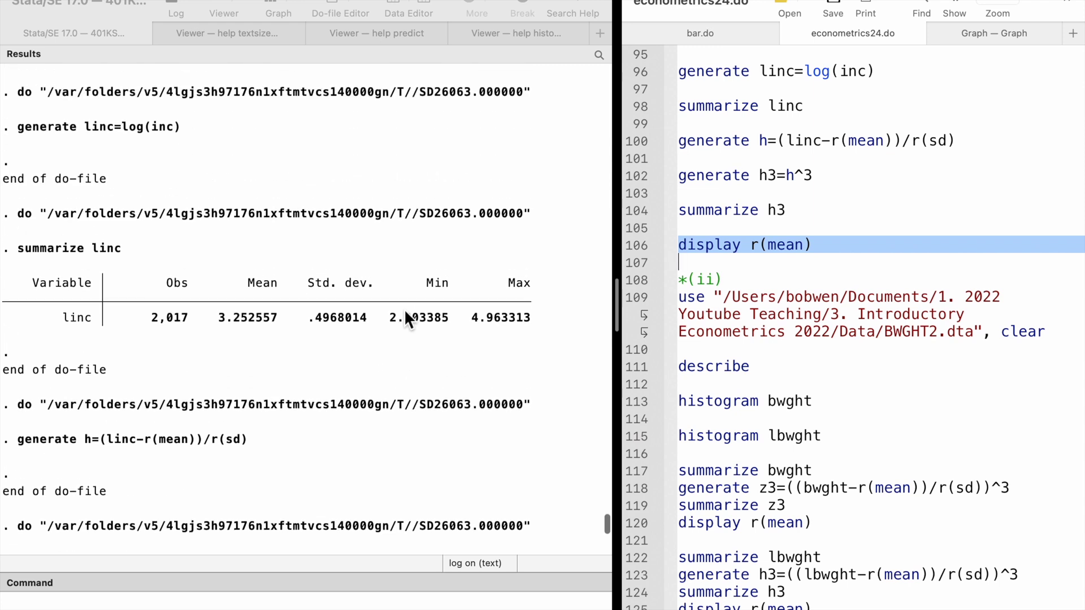
{"action": "scroll", "coordinate": [98, 232], "scroll_direction": "up", "scroll_amount": 2}
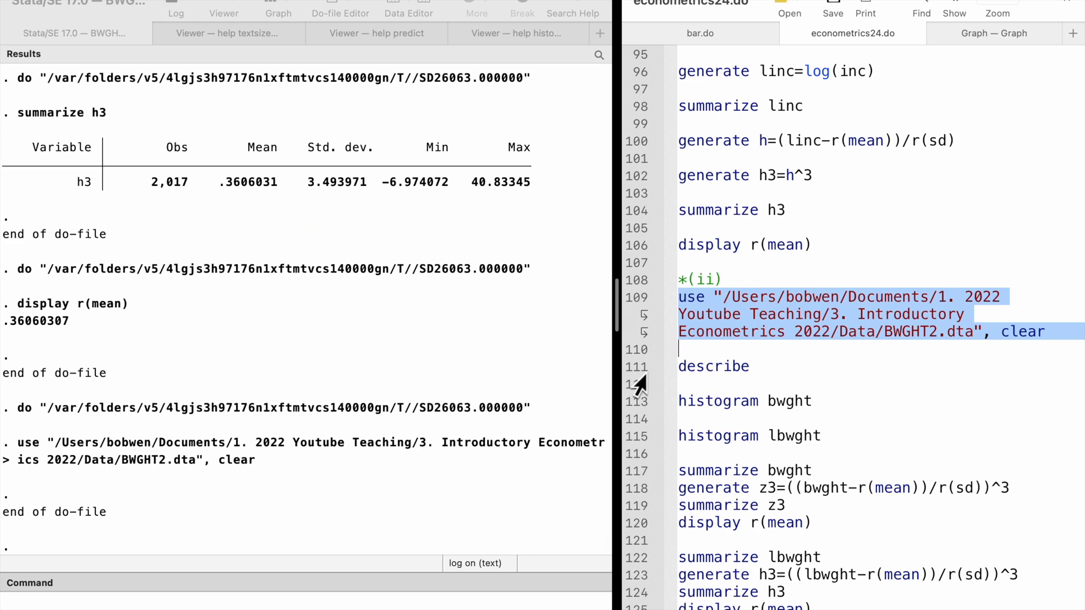
{"action": "left_click", "coordinate": [635, 373]}
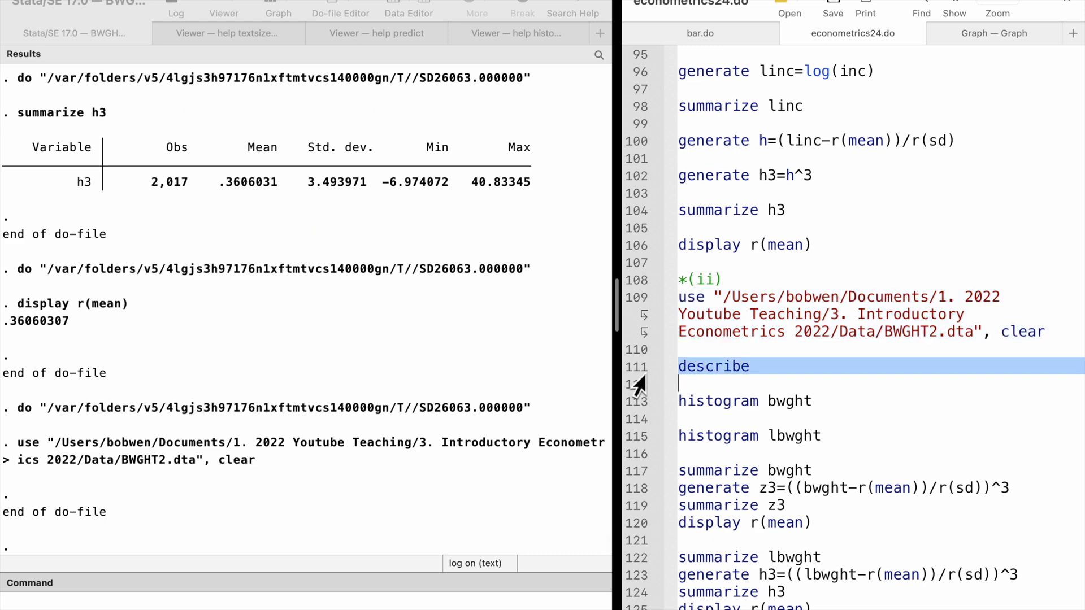
- Draw the histogram of bwght and the histogram of lbwght, returning to econometrics24.do after each graph
{"action": "left_click", "coordinate": [629, 402]}
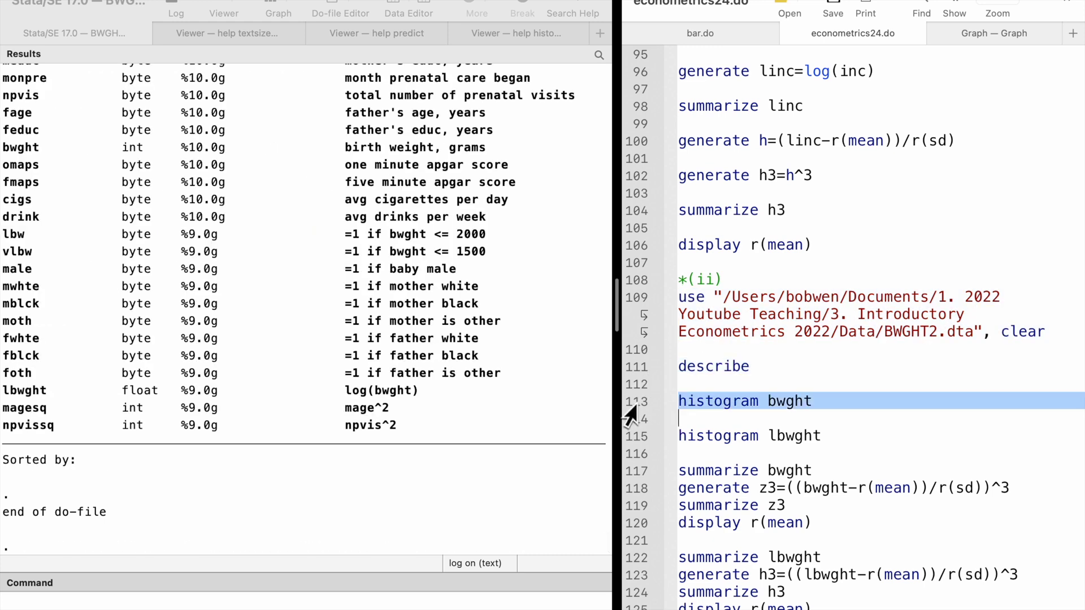
{"action": "key", "text": "super+shift+d"}
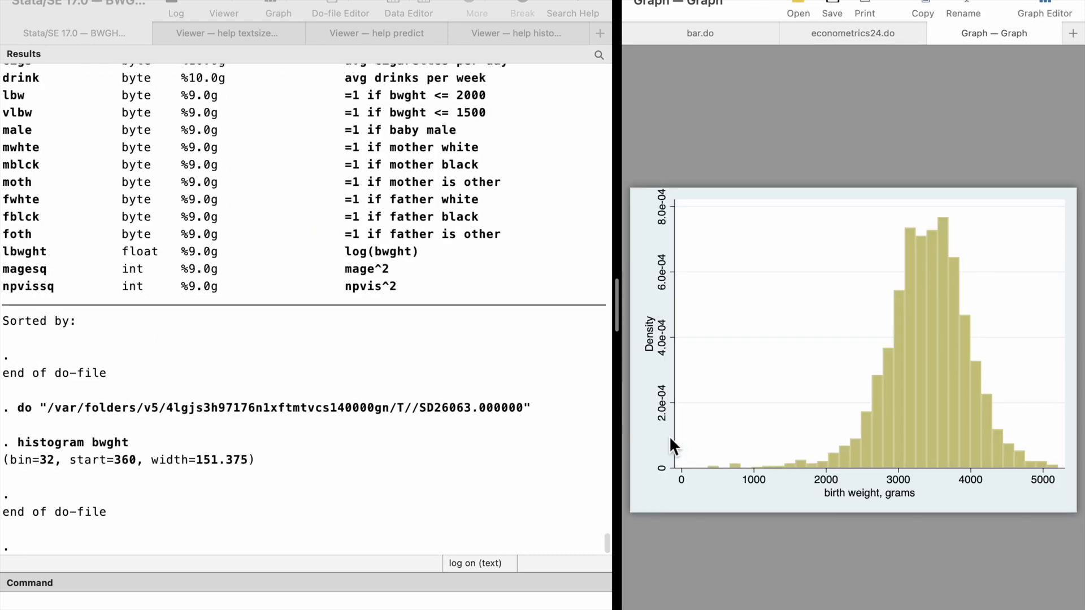
{"action": "left_click", "coordinate": [863, 33]}
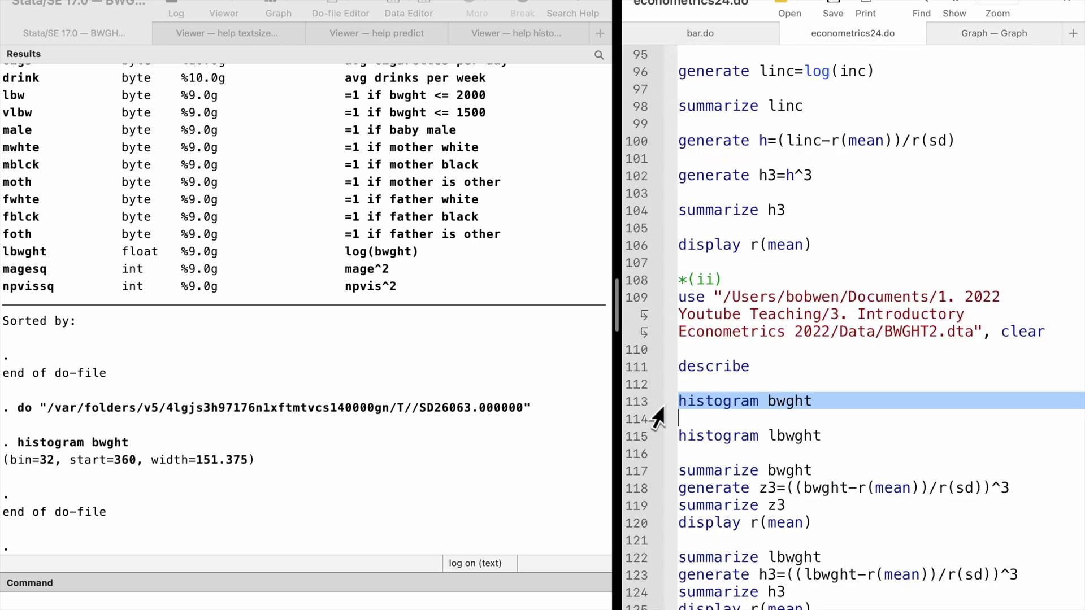
{"action": "left_click", "coordinate": [634, 438]}
{"action": "key", "text": "super+shift+d"}
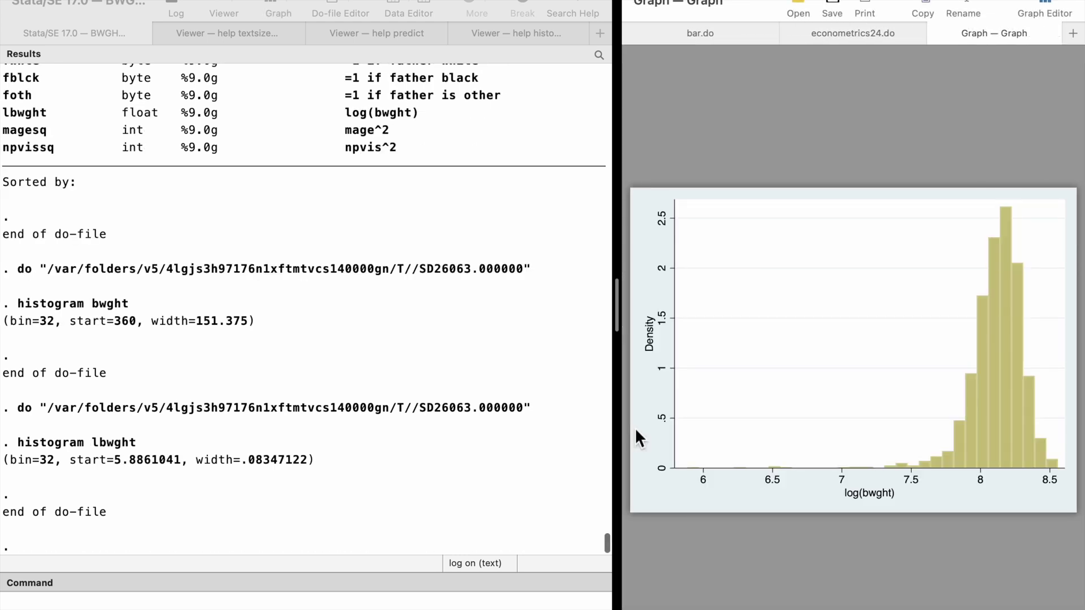
{"action": "left_click", "coordinate": [859, 36]}
- Summarize bwght and generate its cubed standardized variable z3=((bwght-r(mean))/r(sd))^3
{"action": "left_click", "coordinate": [635, 470]}
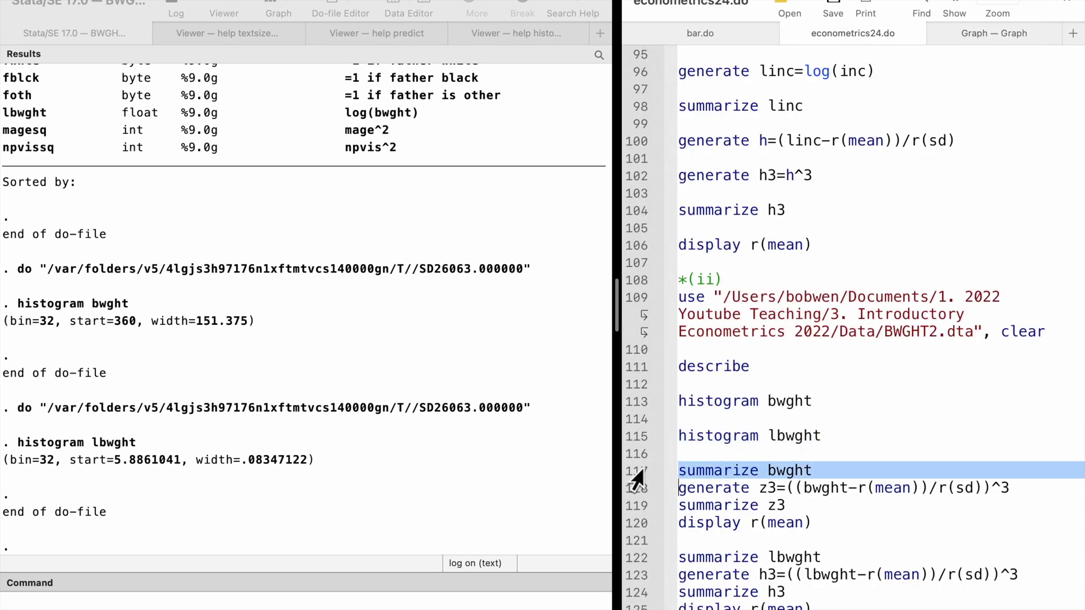
{"action": "scroll", "coordinate": [633, 472], "scroll_direction": "down", "scroll_amount": 5}
{"action": "key", "text": "super+shift+d"}
{"action": "left_click", "coordinate": [642, 297]}
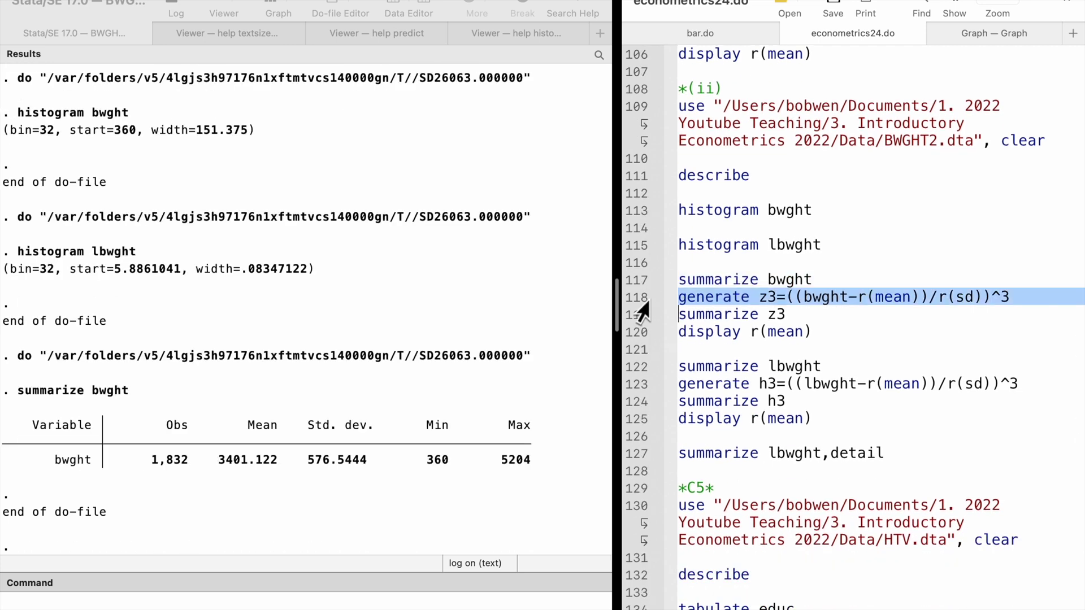
{"action": "key", "text": "super+shift+d"}
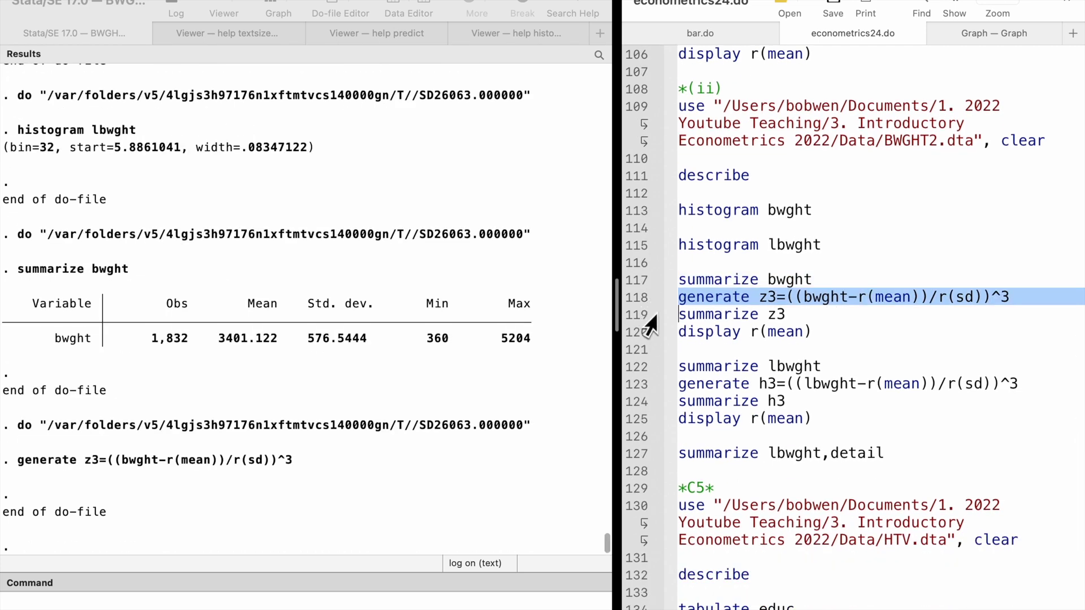
- Summarize z3 and display the skewness of bwght as r(mean)
{"action": "left_click", "coordinate": [633, 316]}
{"action": "key", "text": "super+shift+d"}
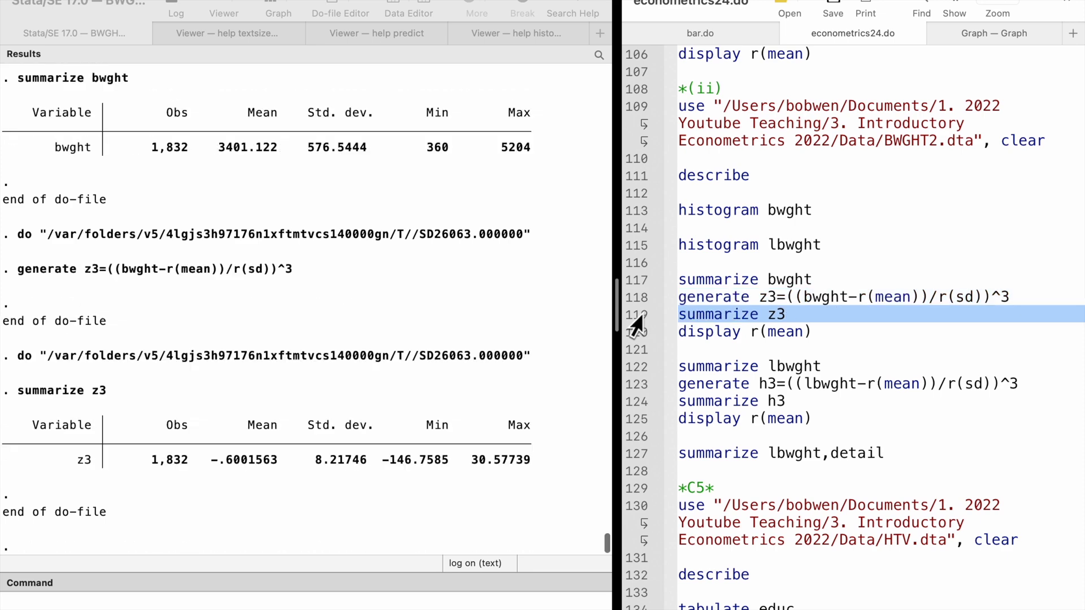
{"action": "left_click", "coordinate": [628, 338]}
{"action": "key", "text": "super+shift+d"}
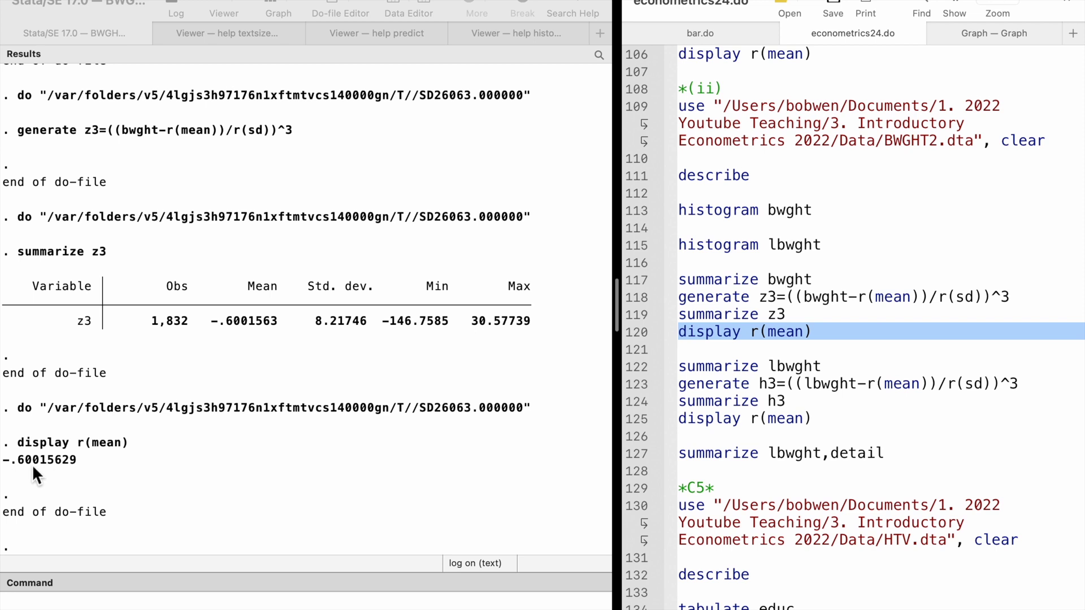
- Run the whole lbwght skewness block with h3=((lbwght-r(mean))/r(sd))^3, and summarize lbwght with the detail option
{"action": "left_click_drag", "start_coordinate": [635, 373], "coordinate": [636, 424]}
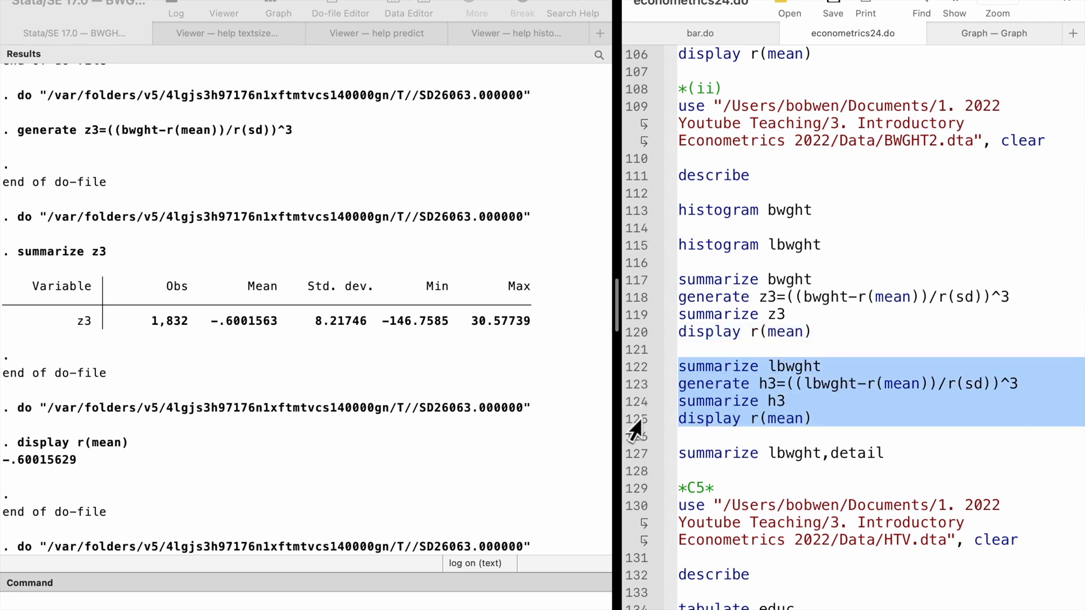
{"action": "key", "text": "super+shift+d"}
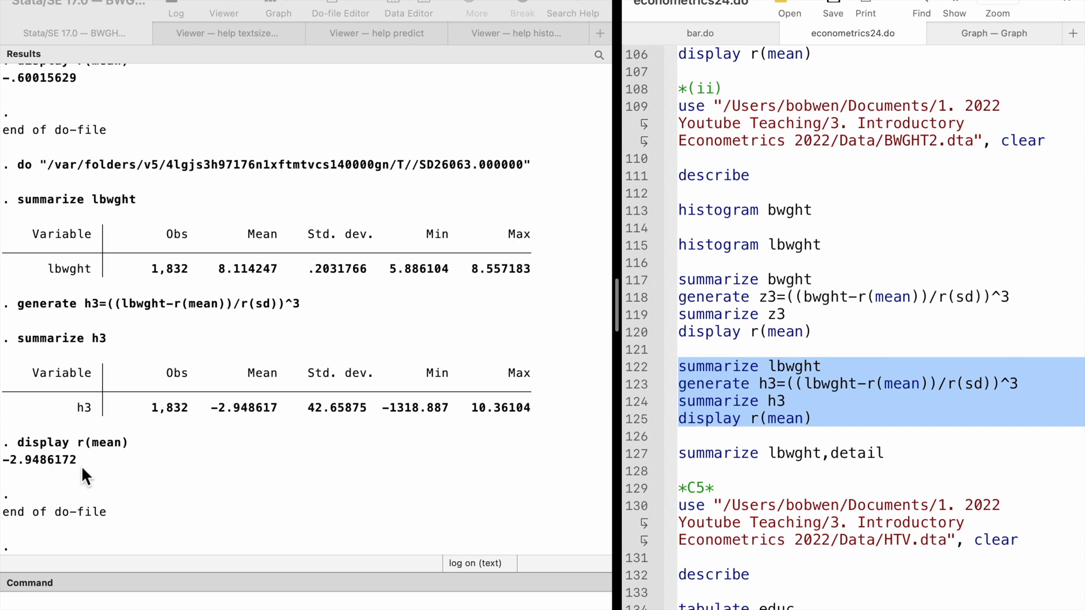
{"action": "left_click", "coordinate": [627, 458]}
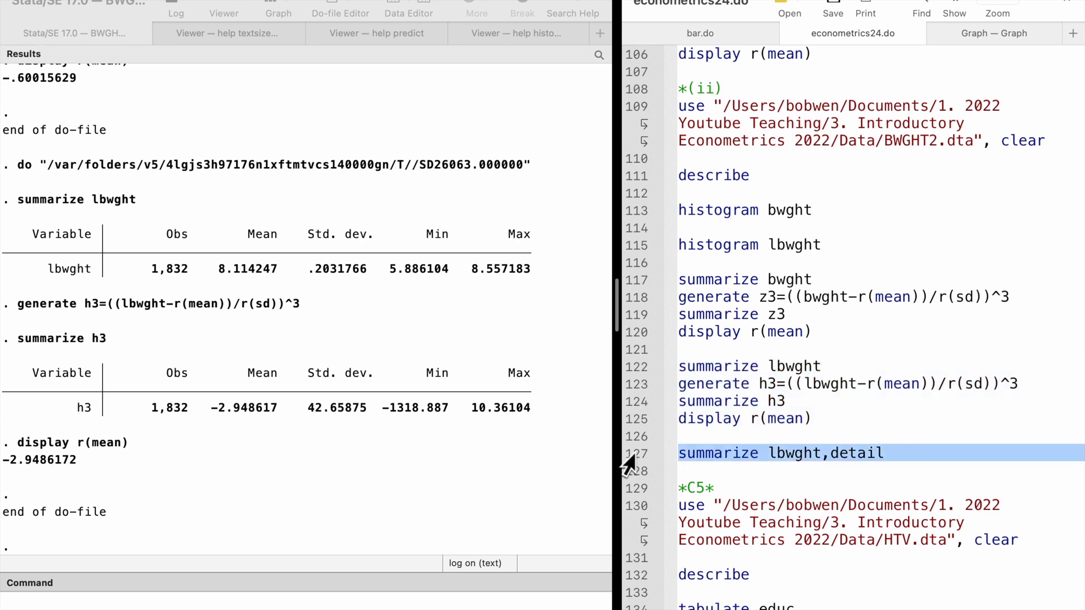
{"action": "key", "text": "super+shift+d"}
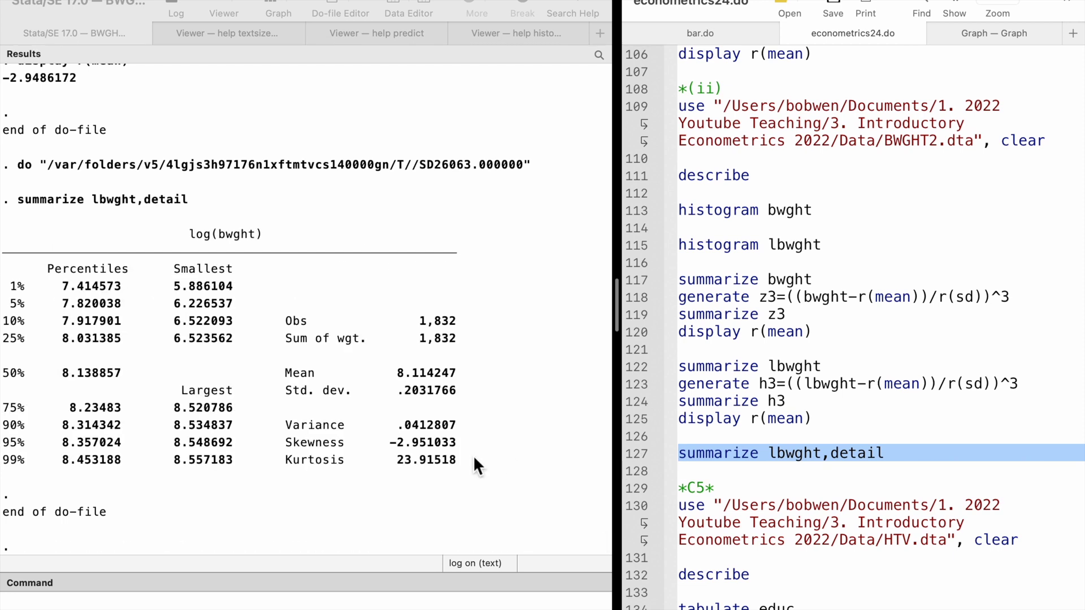
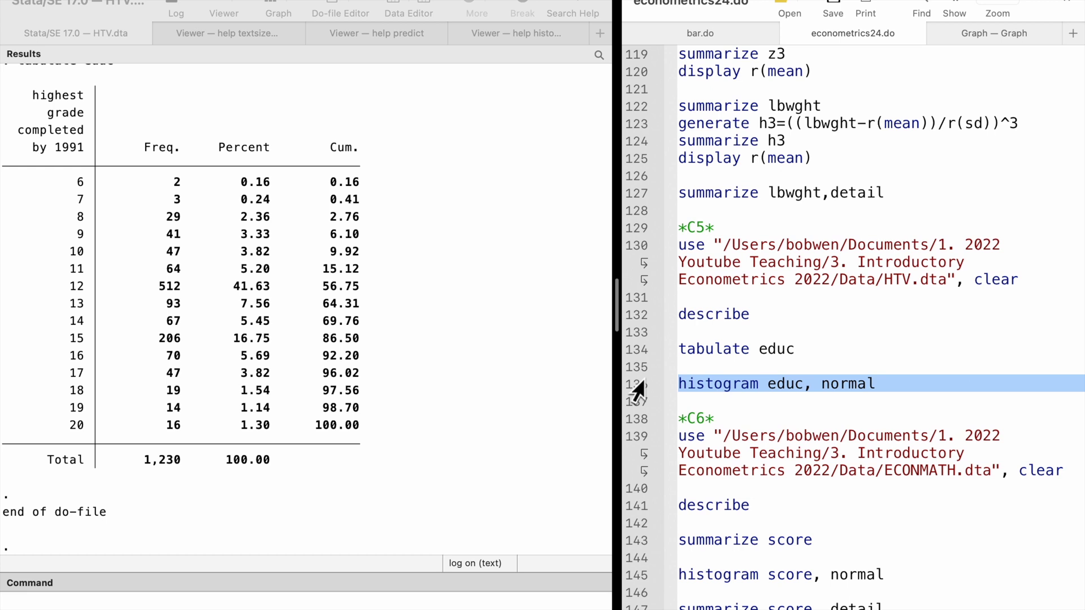
- Draw the histogram of educ from the HTV data with a normal curve overlaid
{"action": "key", "text": "super+shift+d"}
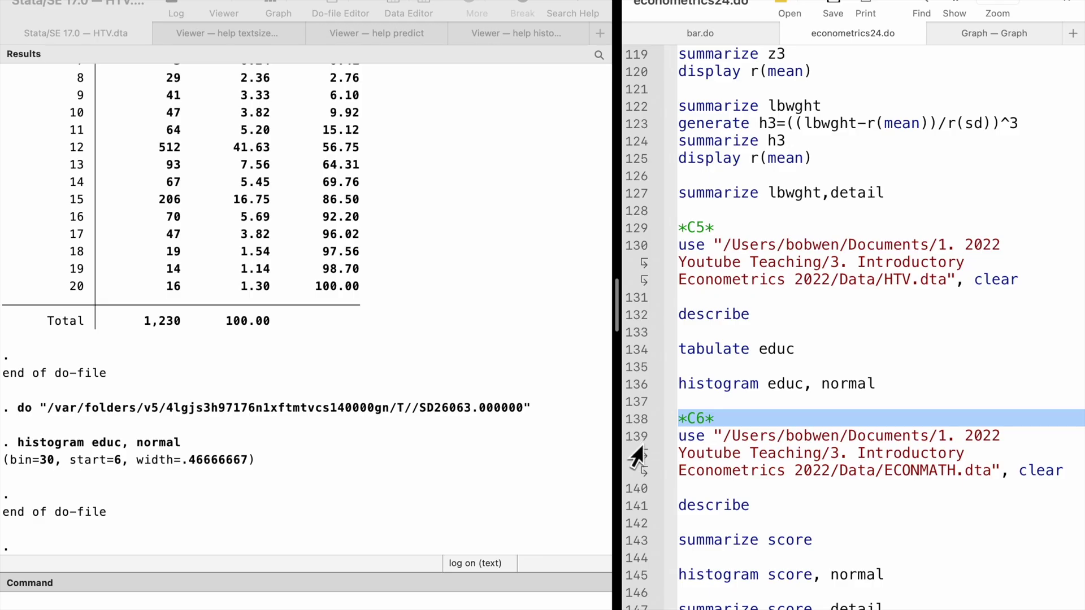
- Load the ECONMATH.dta dataset for exercise C6, clearing memory, and describe its variables
{"action": "left_click", "coordinate": [637, 454]}
{"action": "key", "text": "super+shift+d"}
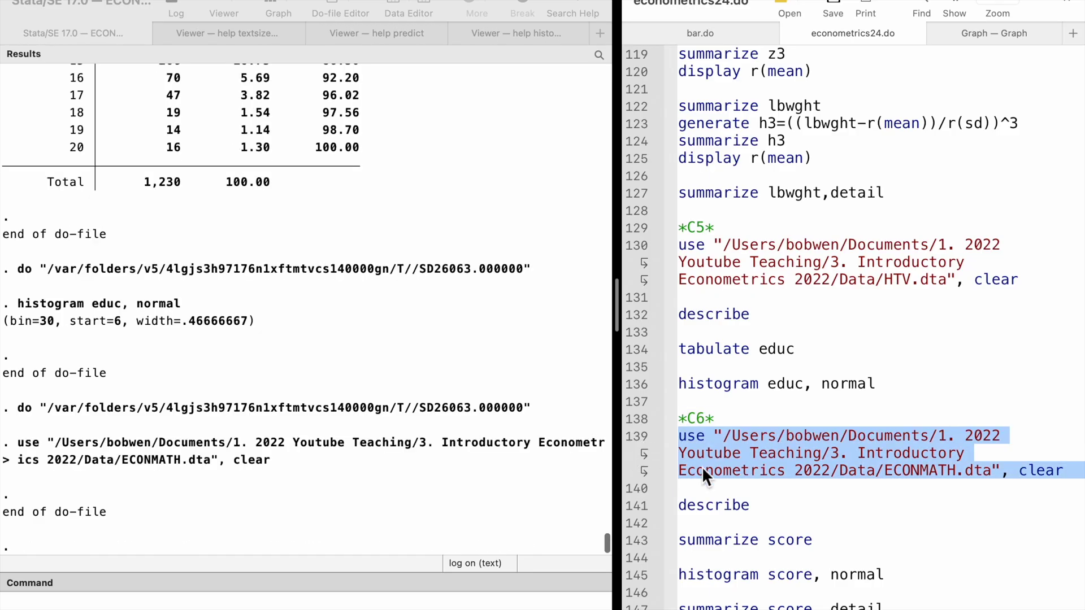
{"action": "scroll", "coordinate": [718, 475], "scroll_direction": "down", "scroll_amount": 5}
{"action": "left_click", "coordinate": [635, 281]}
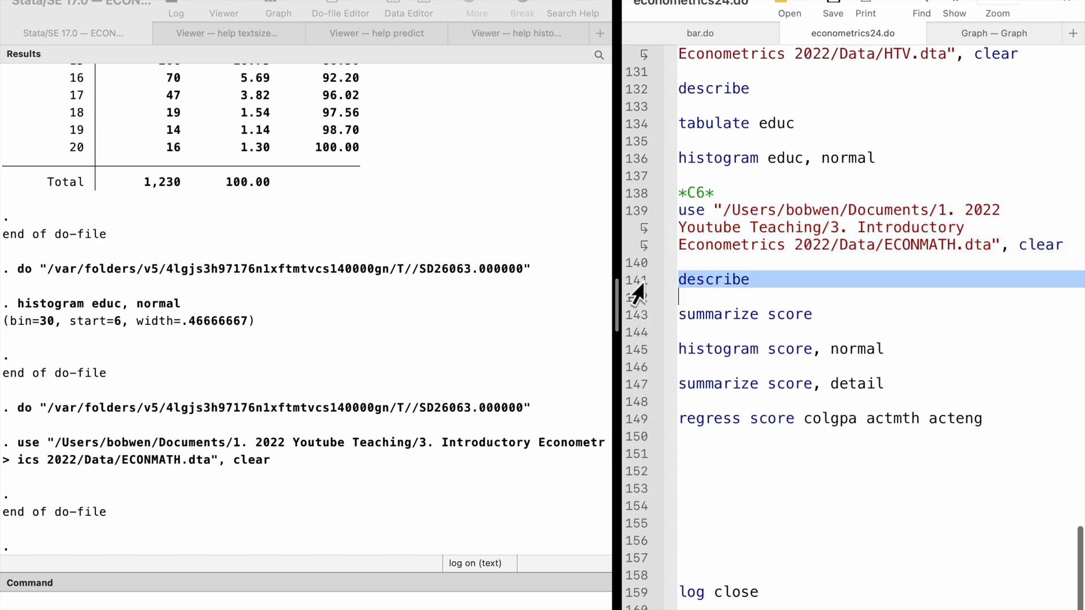
{"action": "key", "text": "super+shift+d"}
- Summarize score and draw its histogram with a normal curve, returning to econometrics24.do
{"action": "left_click", "coordinate": [634, 318]}
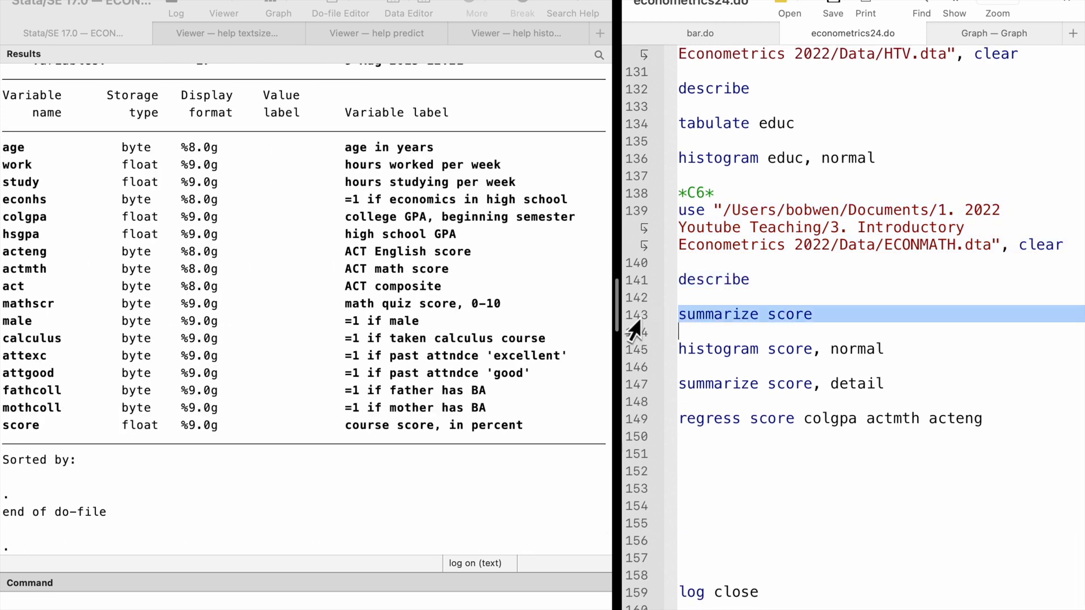
{"action": "key", "text": "super+shift+d"}
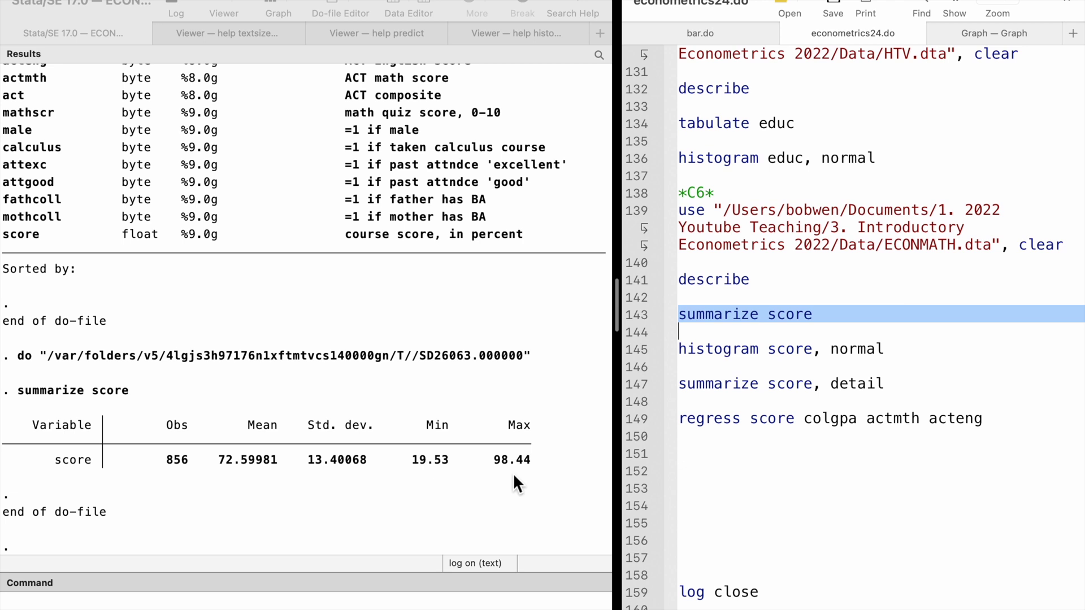
{"action": "left_click", "coordinate": [636, 351]}
{"action": "key", "text": "super+shift+d"}
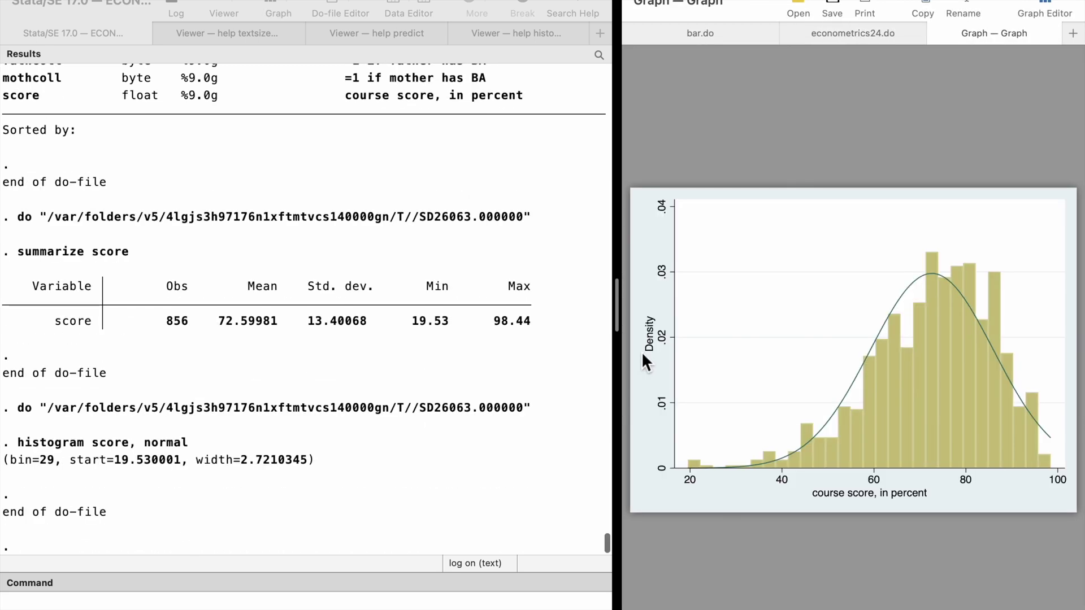
{"action": "left_click", "coordinate": [862, 37]}
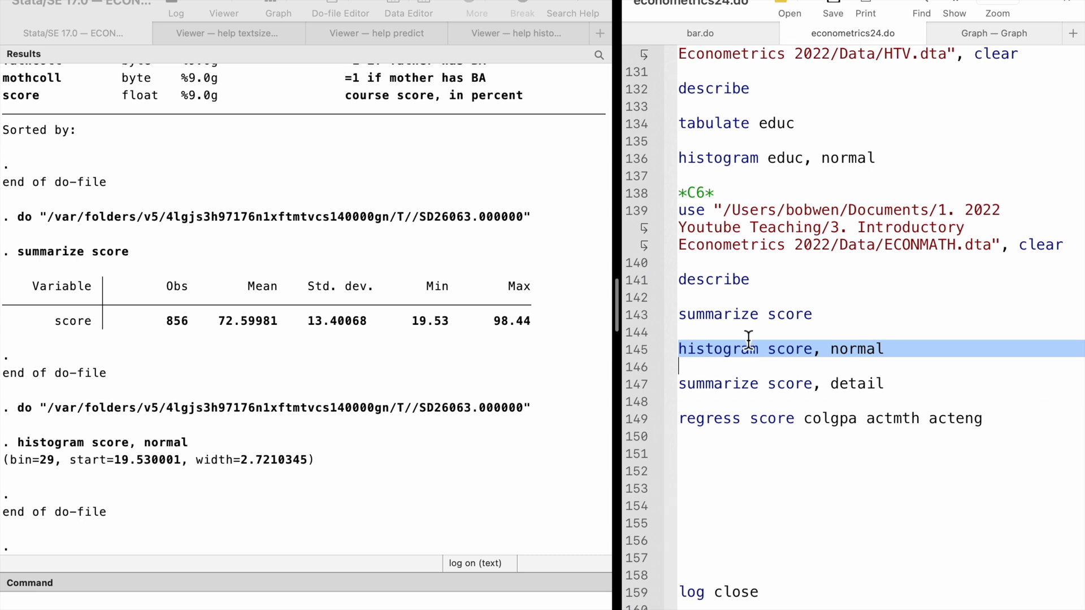
- Summarize score with the detail option and regress score on colgpa, actmth and acteng
{"action": "left_click", "coordinate": [635, 389]}
{"action": "key", "text": "super+shift+d"}
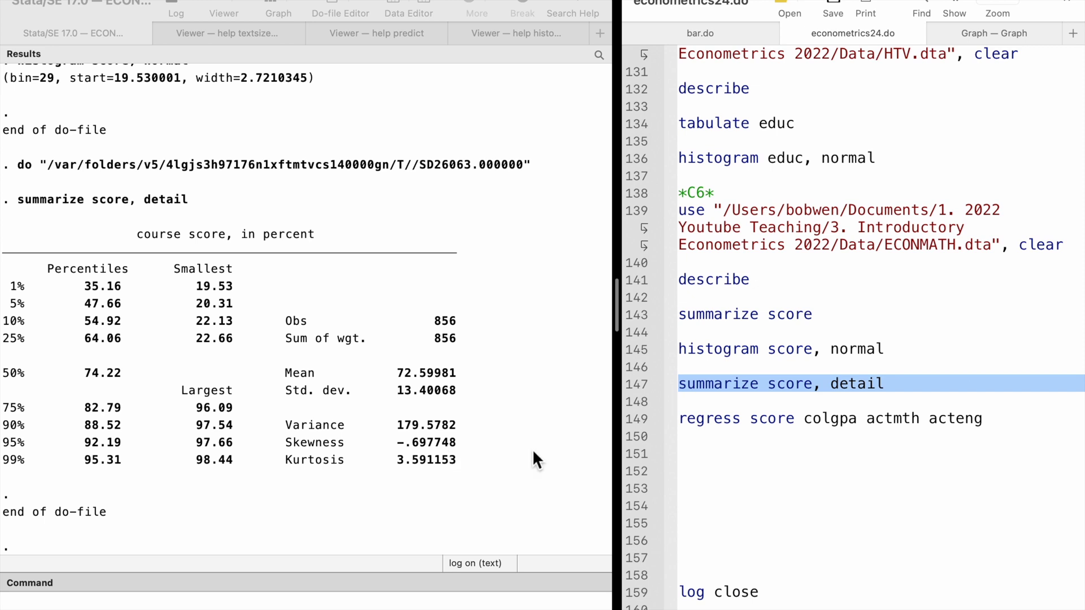
{"action": "left_click", "coordinate": [644, 434]}
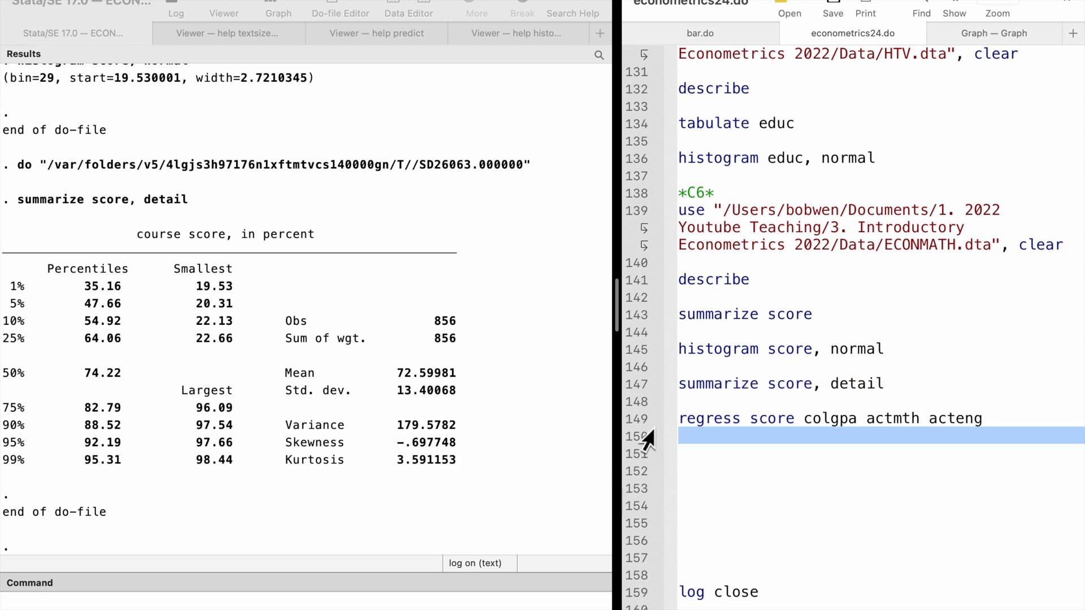
{"action": "left_click", "coordinate": [644, 419]}
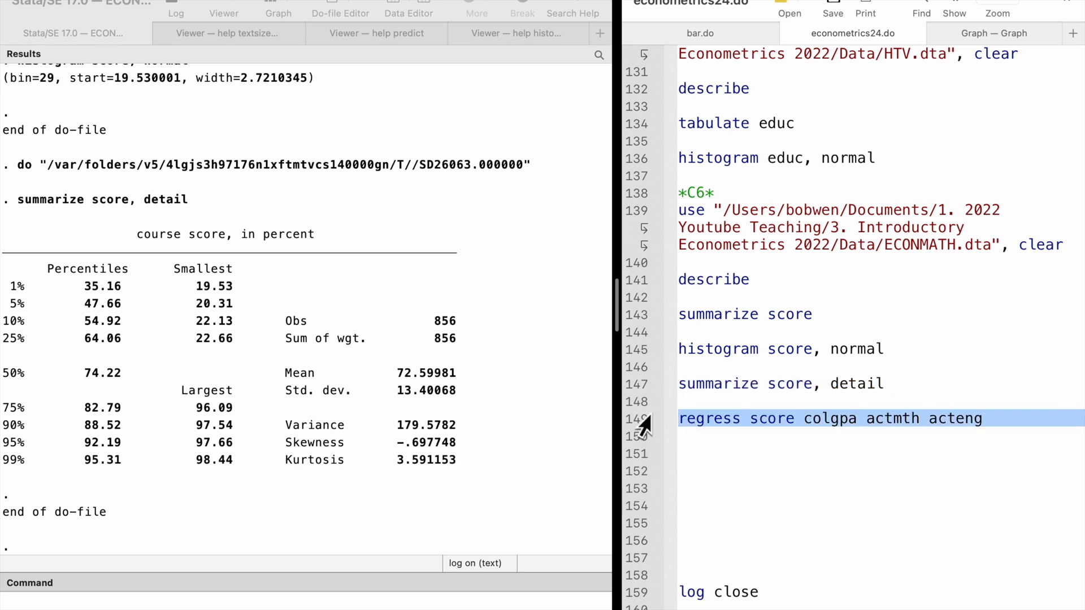
{"action": "key", "text": "super+shift+d"}
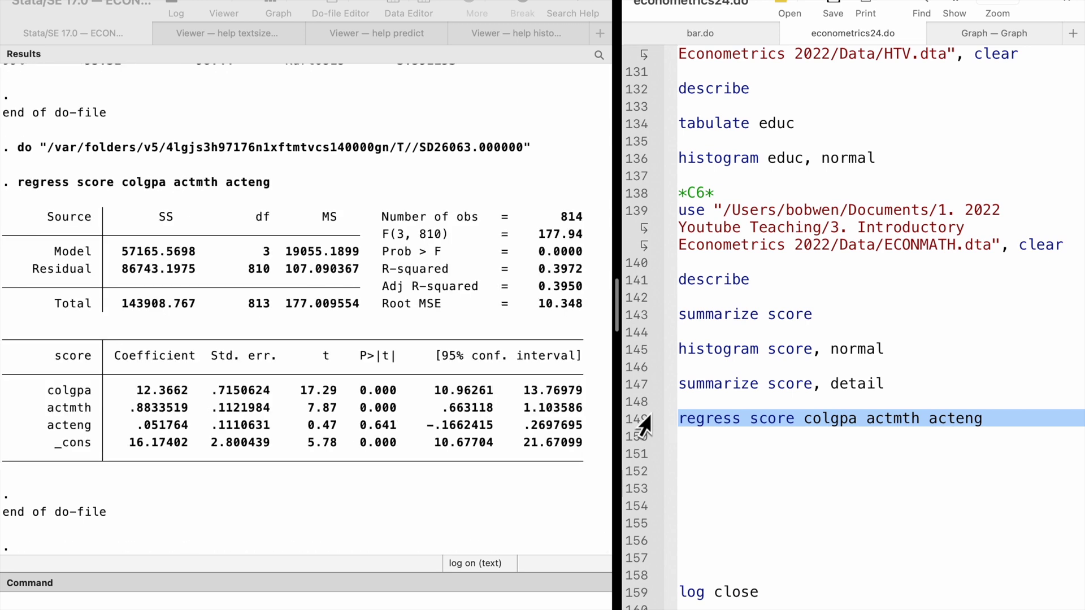